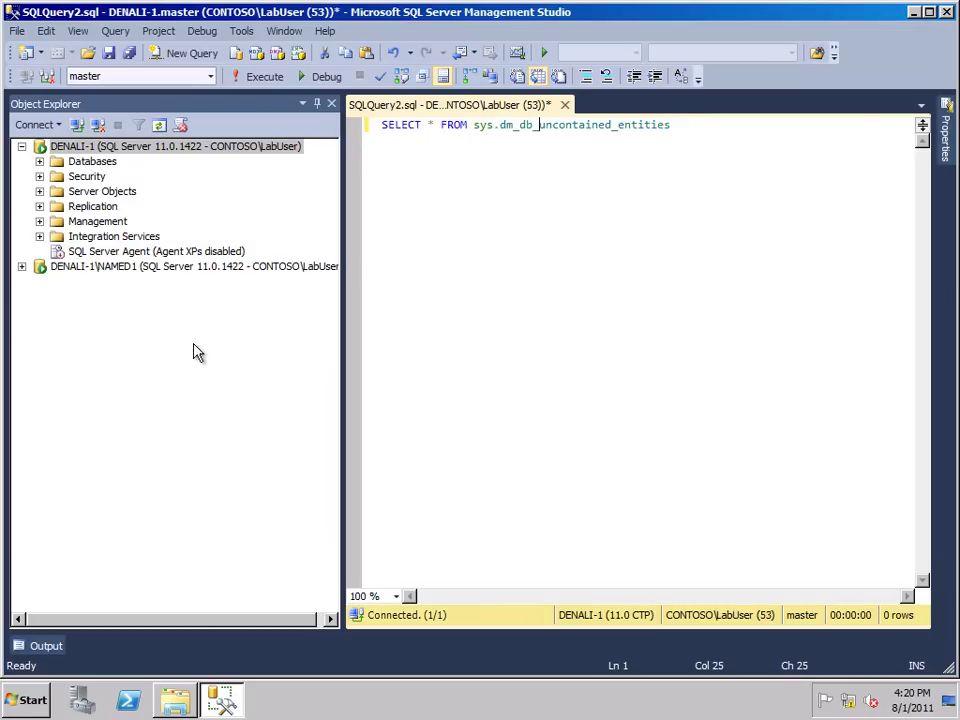
Expand DENALI-1's Security folder in Object Explorer
left_click(39, 177)
Start a new server role under Security > Server Roles and name it DBOperator
left_click(98, 209)
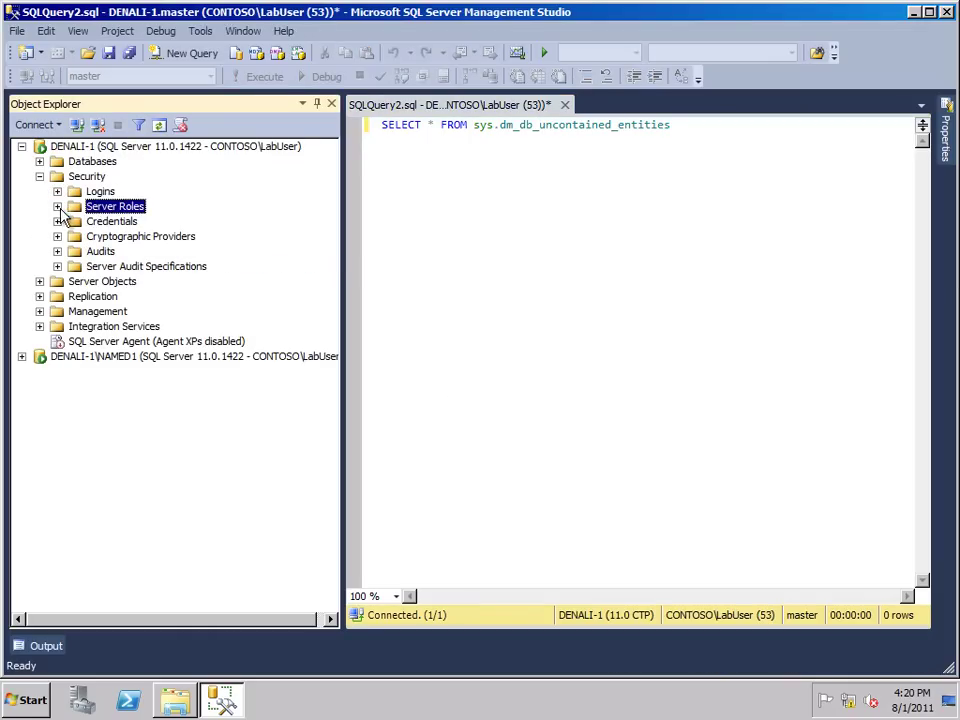
left_click(58, 207)
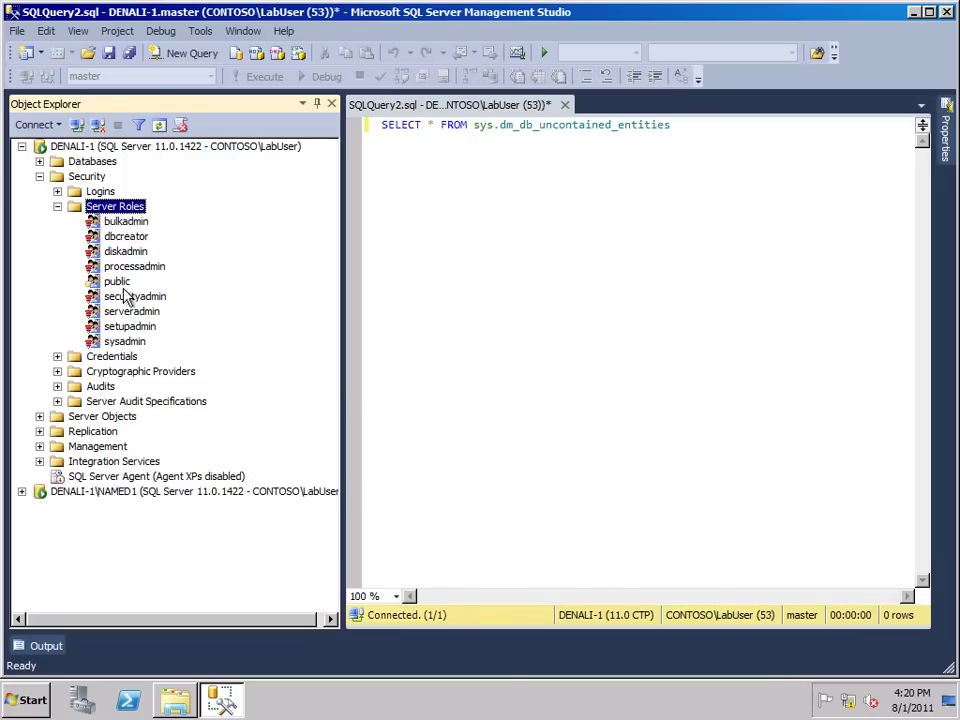
right_click(112, 208)
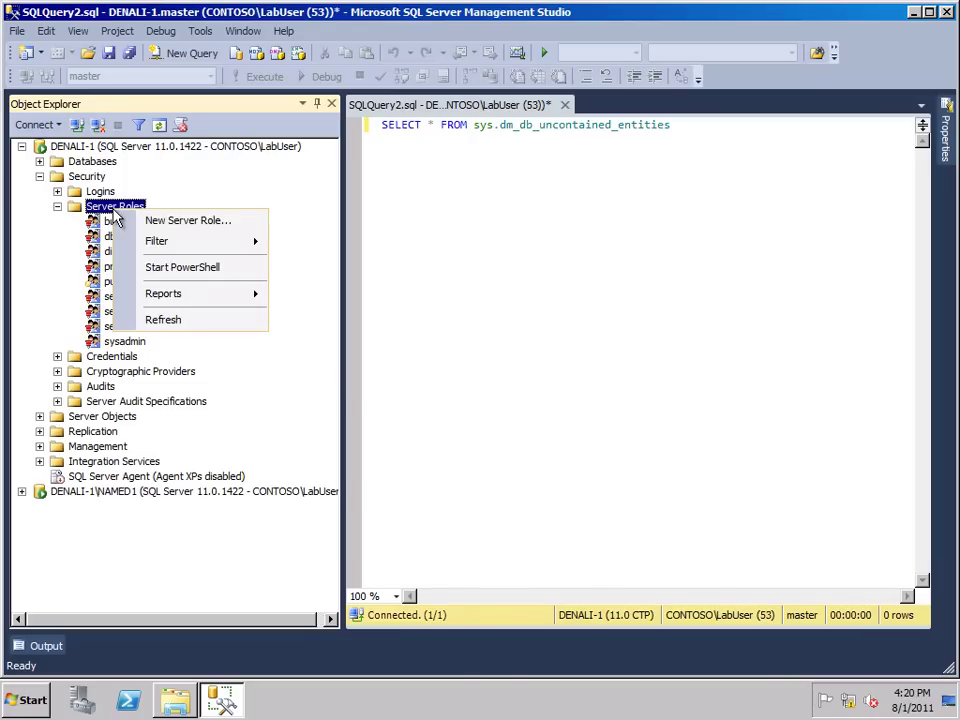
left_click(190, 222)
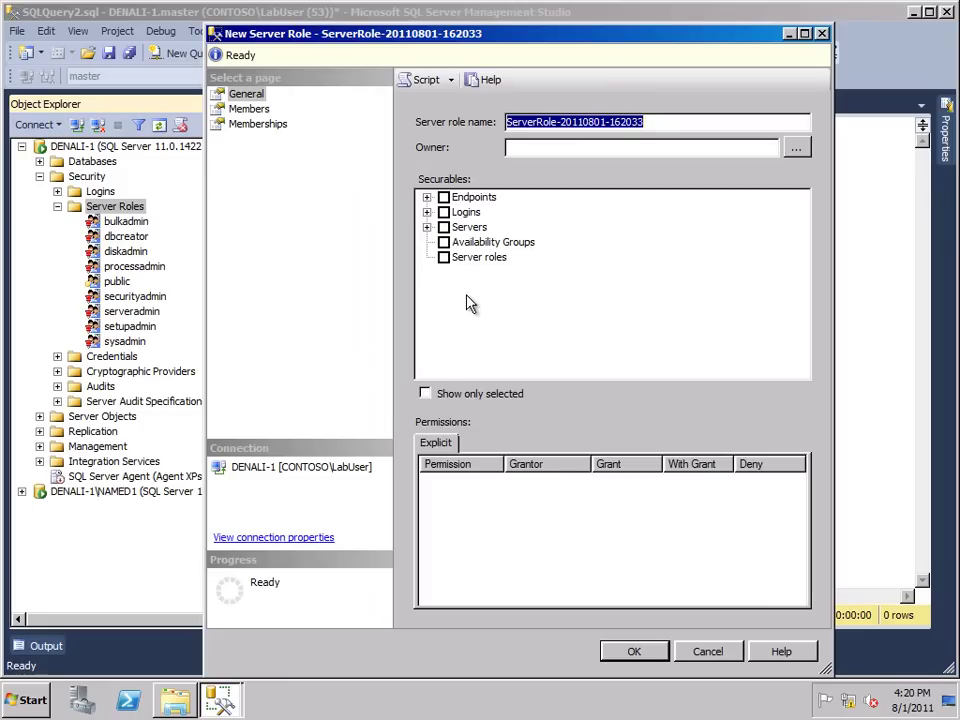
type("DBOp")
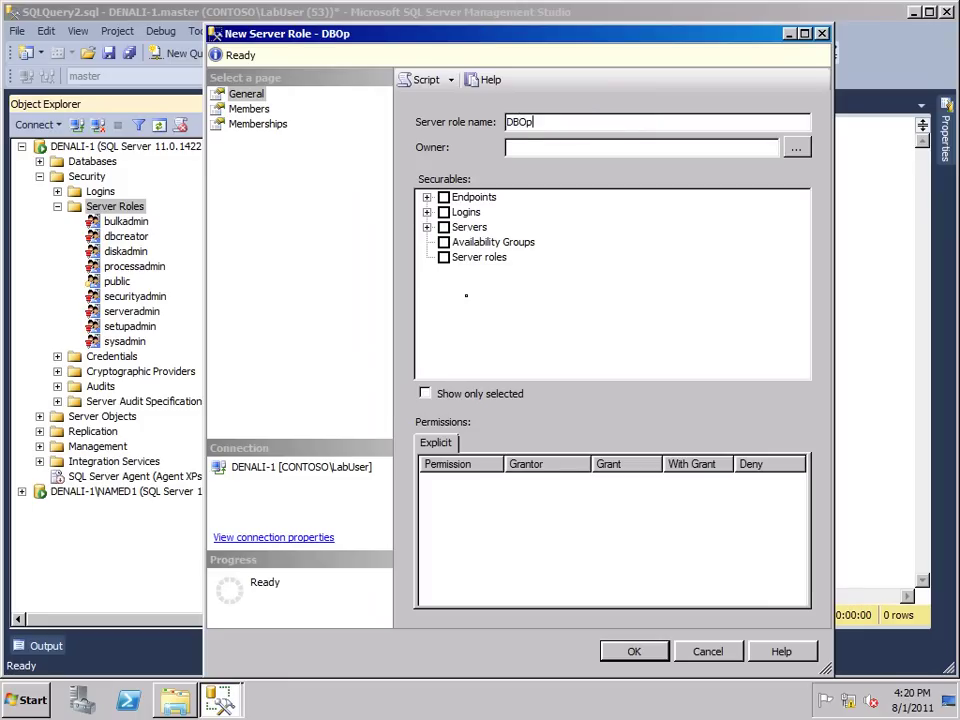
type("erator")
Add DENALI-1 as the role's securable and widen the permission names column
left_click(427, 227)
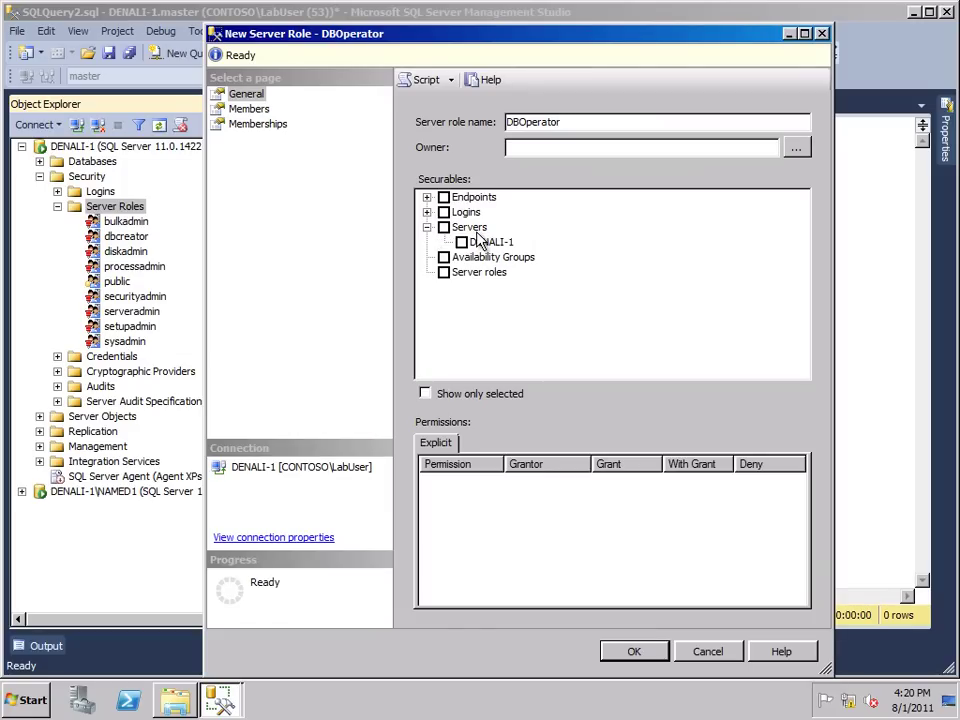
left_click(461, 242)
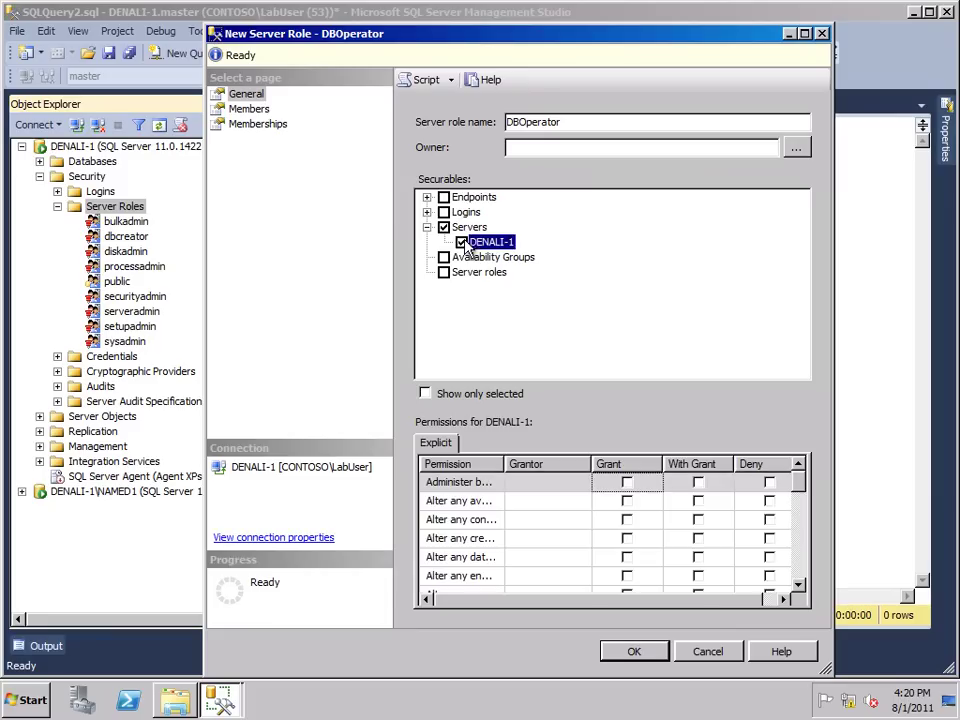
left_click_drag(505, 464, 580, 464)
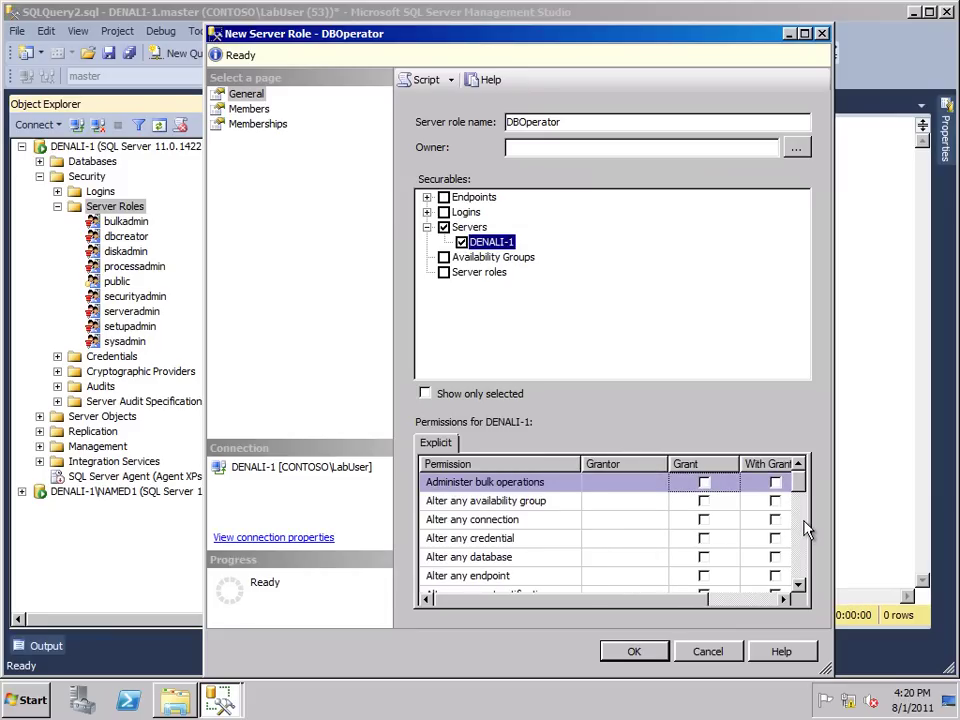
left_click_drag(801, 492, 799, 506)
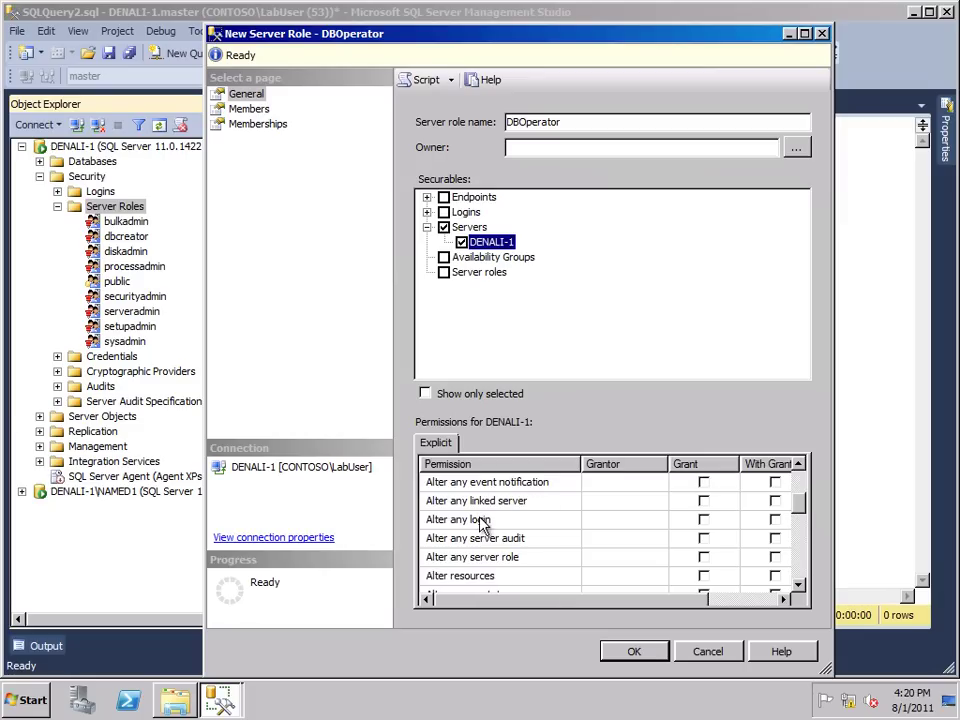
Grant Alter any server audit, event notification, database, connection and availability group
left_click(703, 539)
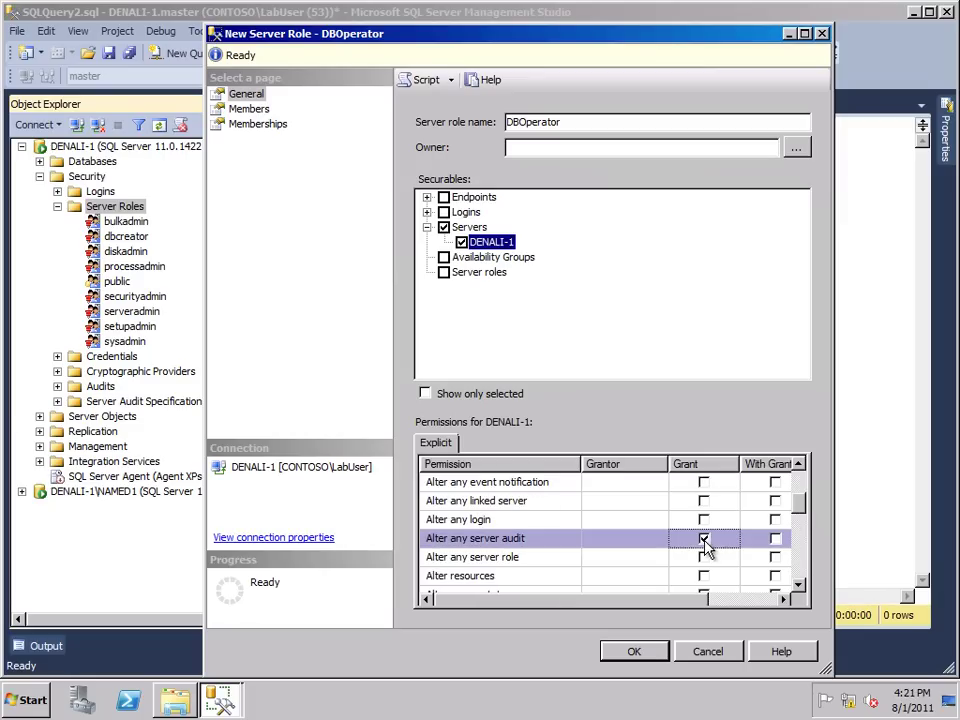
left_click(703, 482)
left_click_drag(806, 511, 803, 488)
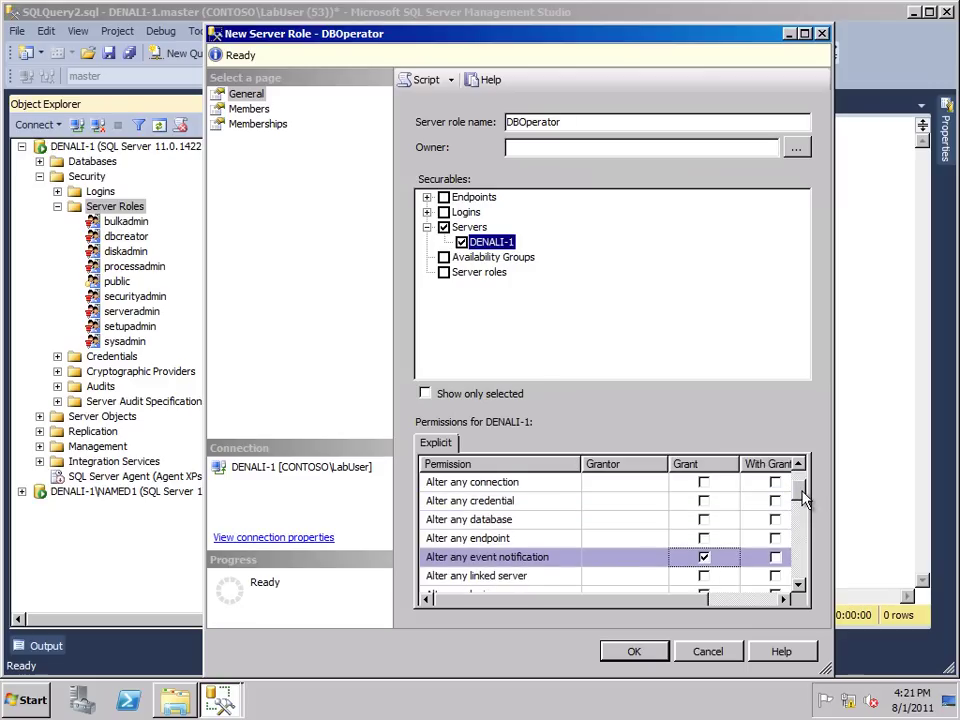
left_click(704, 520)
left_click(703, 482)
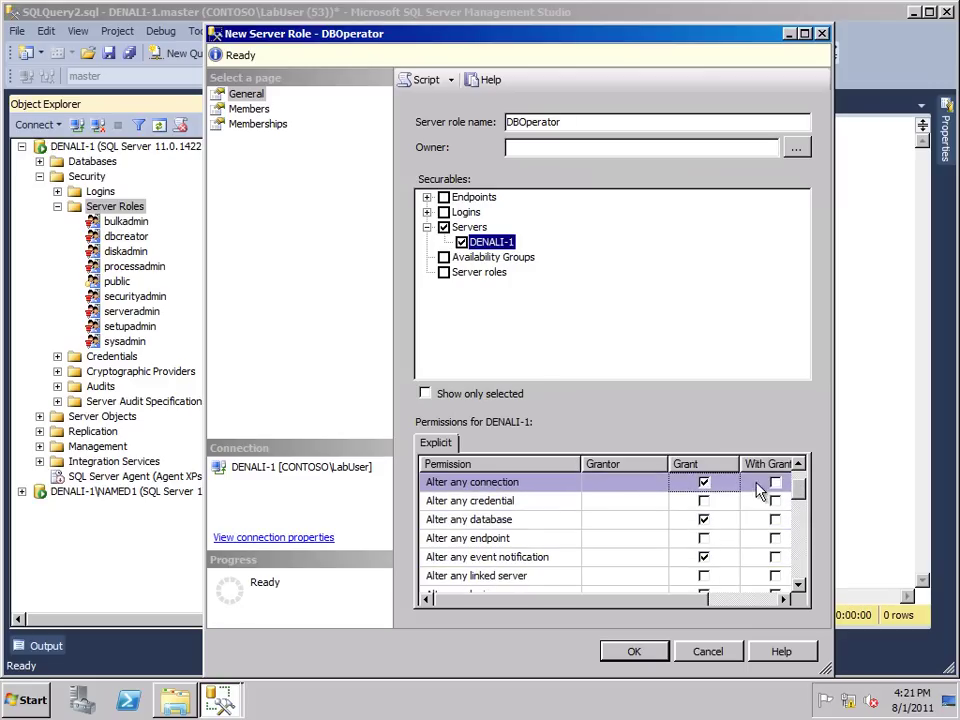
left_click_drag(803, 489, 805, 480)
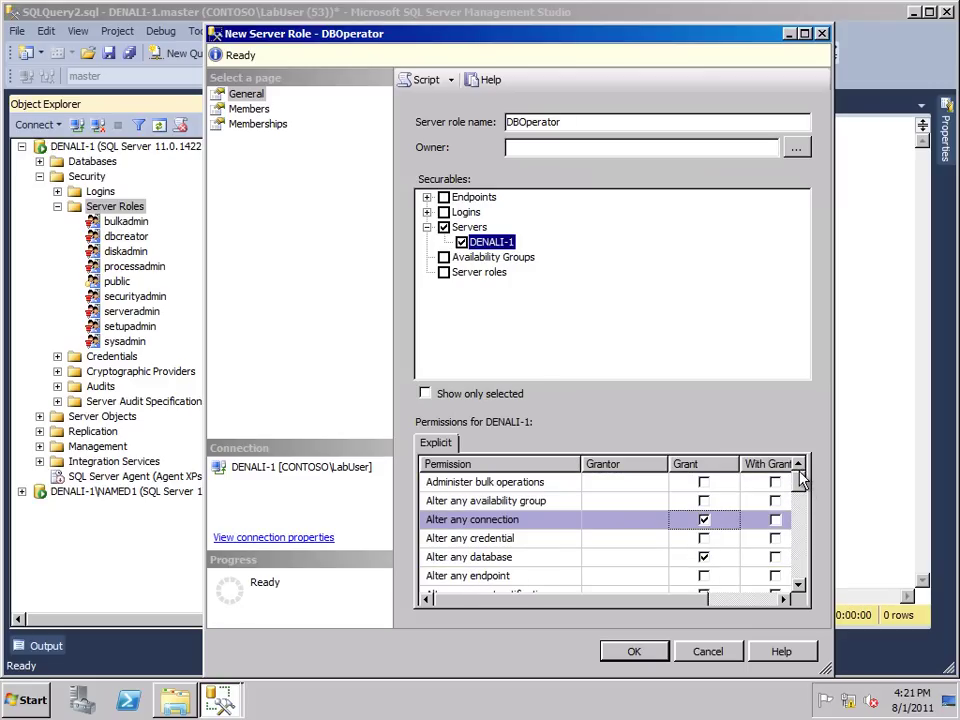
left_click(703, 501)
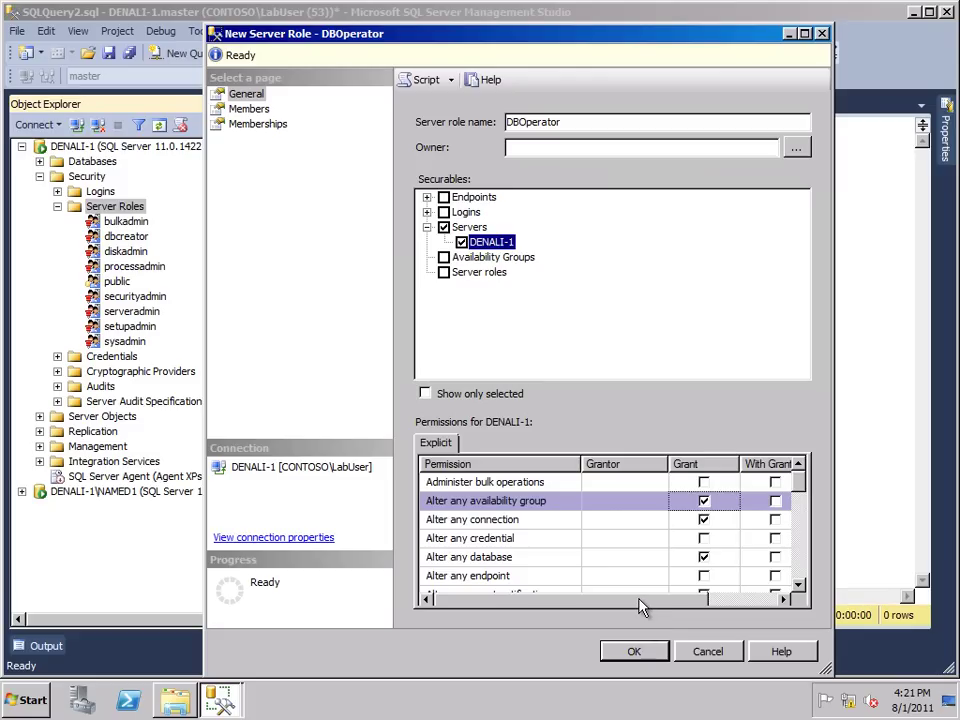
left_click(645, 652)
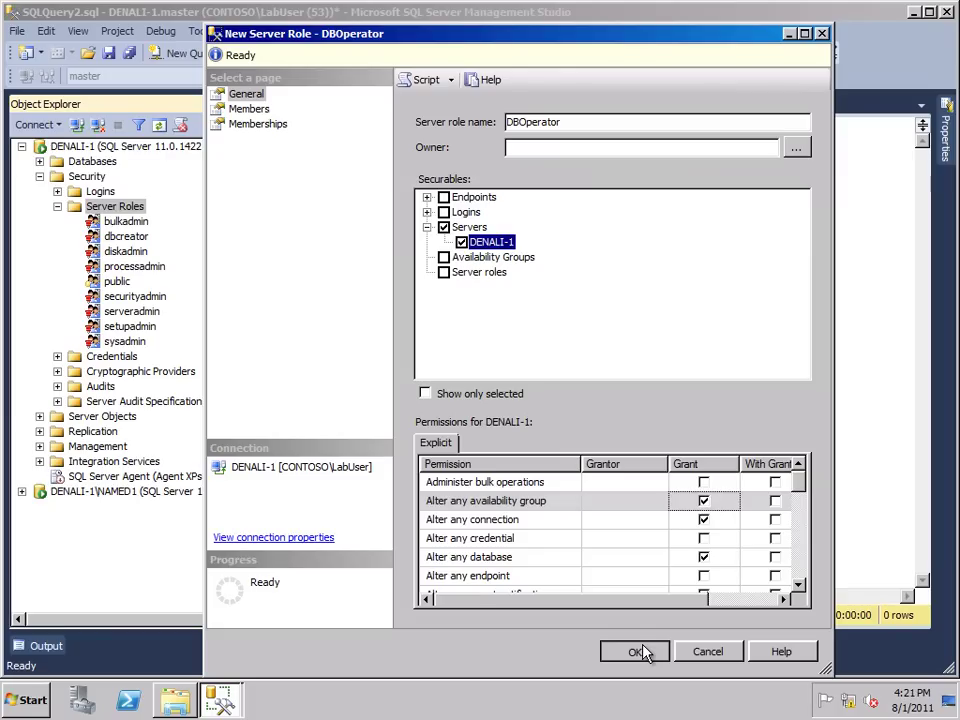
Set [sysadmin] as the DBOperator role's owner and create the role
left_click(806, 152)
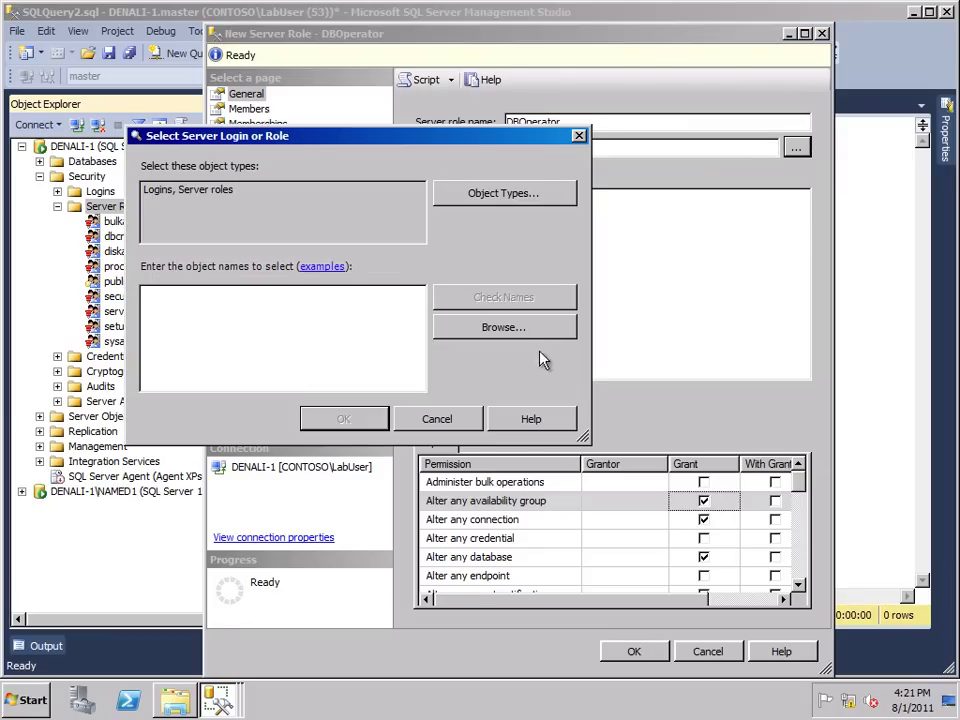
left_click(530, 328)
left_click_drag(590, 293, 589, 392)
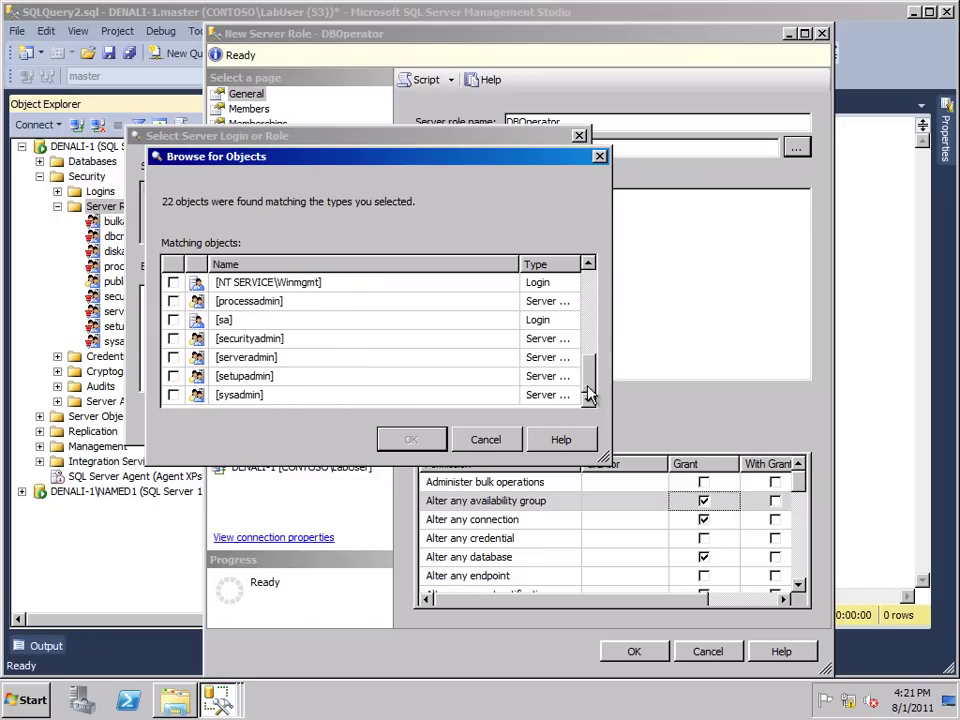
left_click(173, 395)
left_click(395, 438)
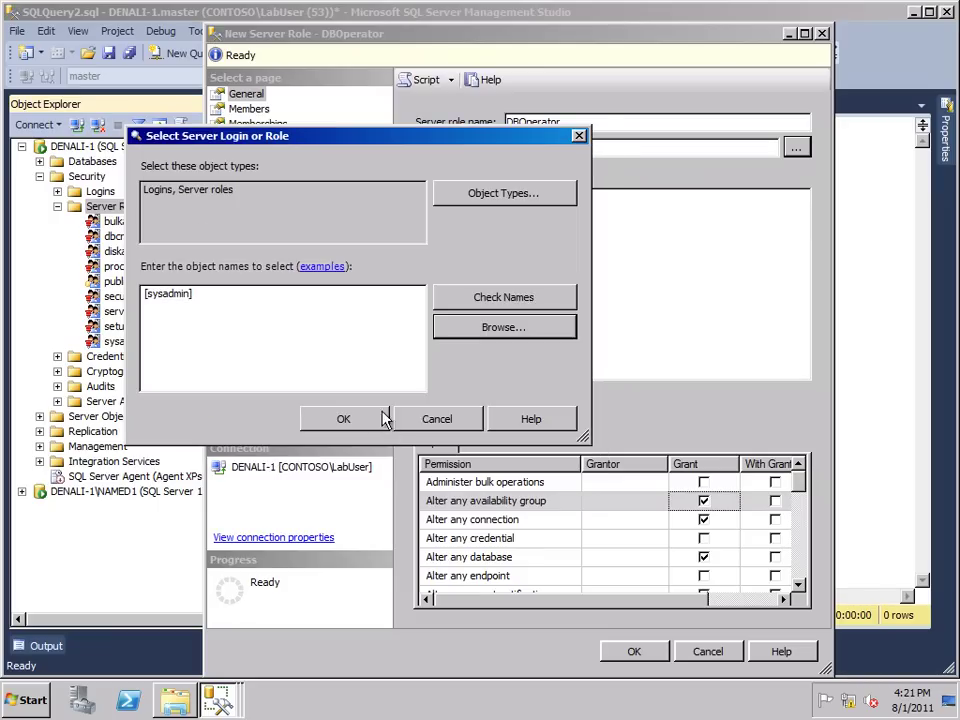
key("Return")
left_click(634, 650)
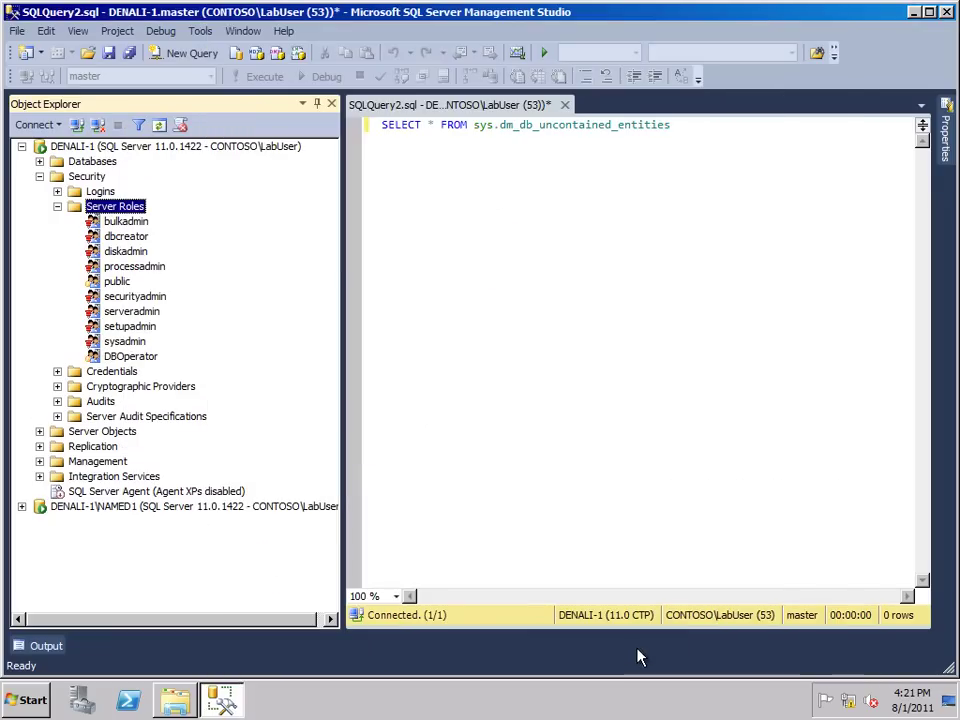
left_click(145, 360)
double_click(144, 360)
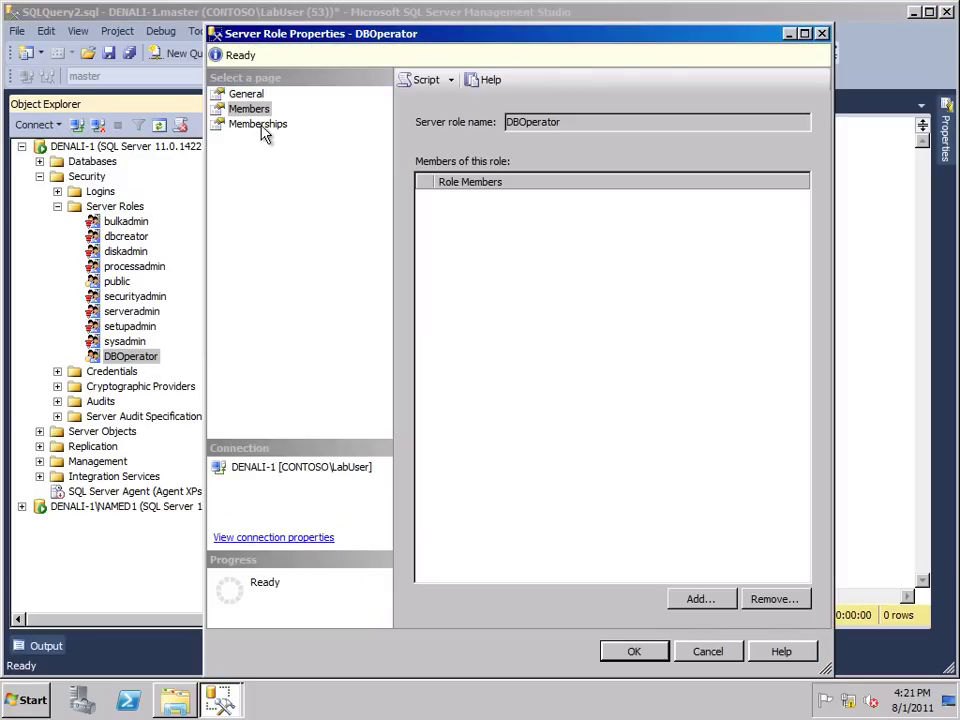
left_click(257, 123)
left_click(256, 112)
left_click(257, 124)
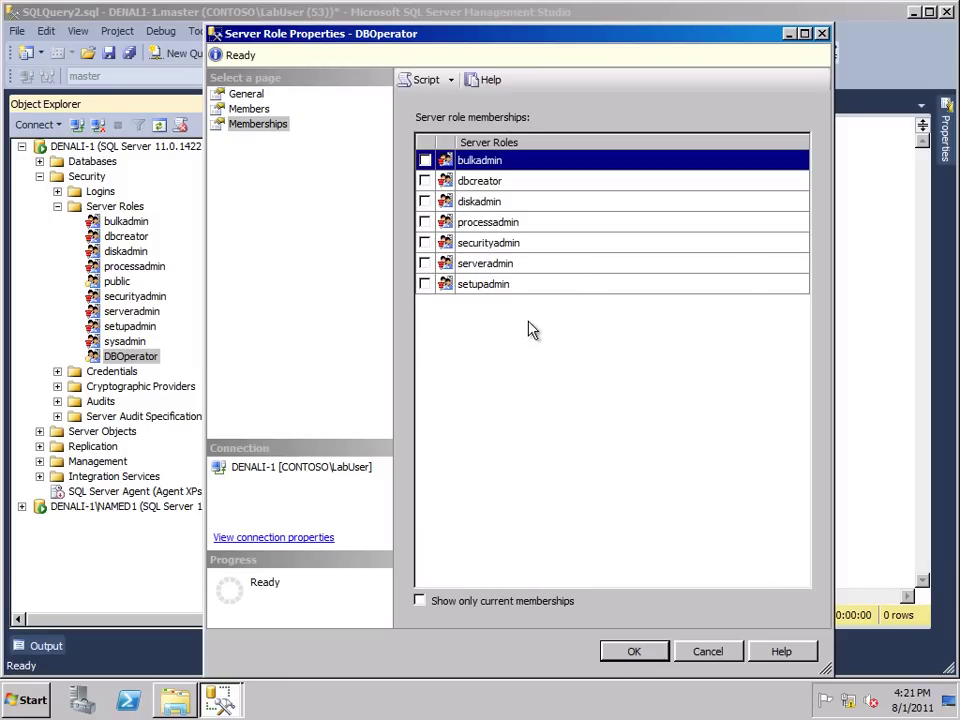
left_click(715, 652)
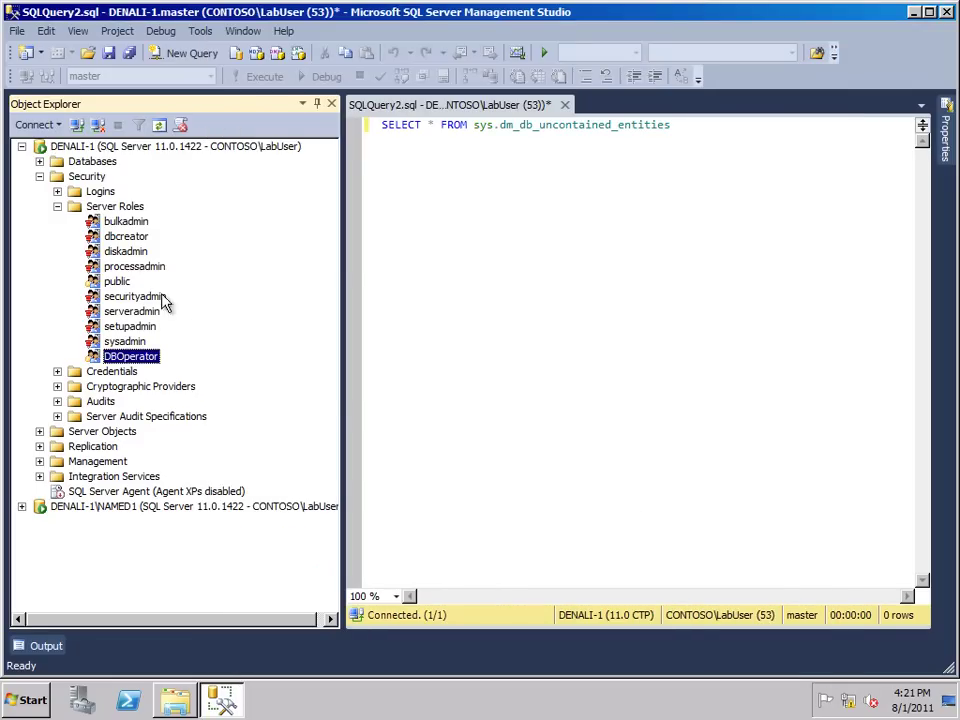
Collapse Security, then verify Enable Contained Databases is True in DENALI-1's Advanced properties
left_click(57, 206)
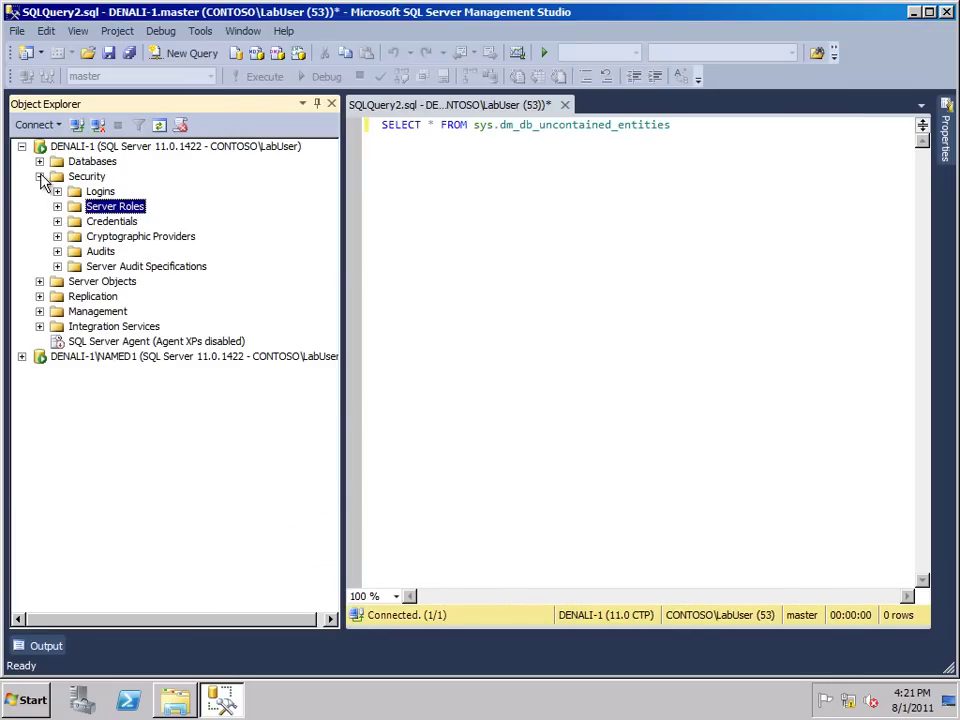
left_click(39, 176)
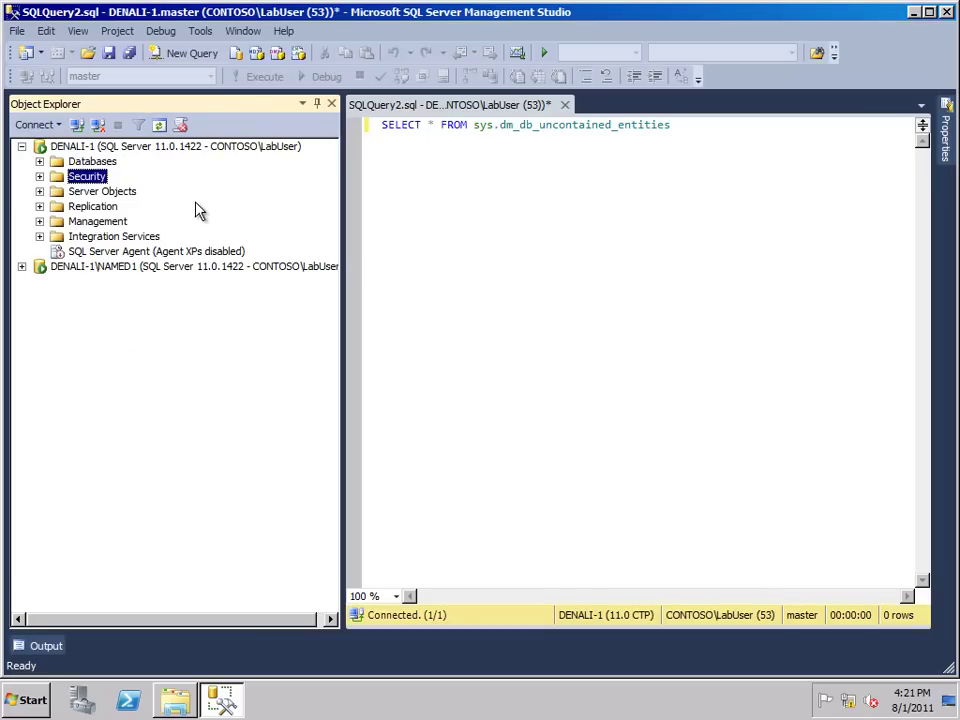
right_click(81, 148)
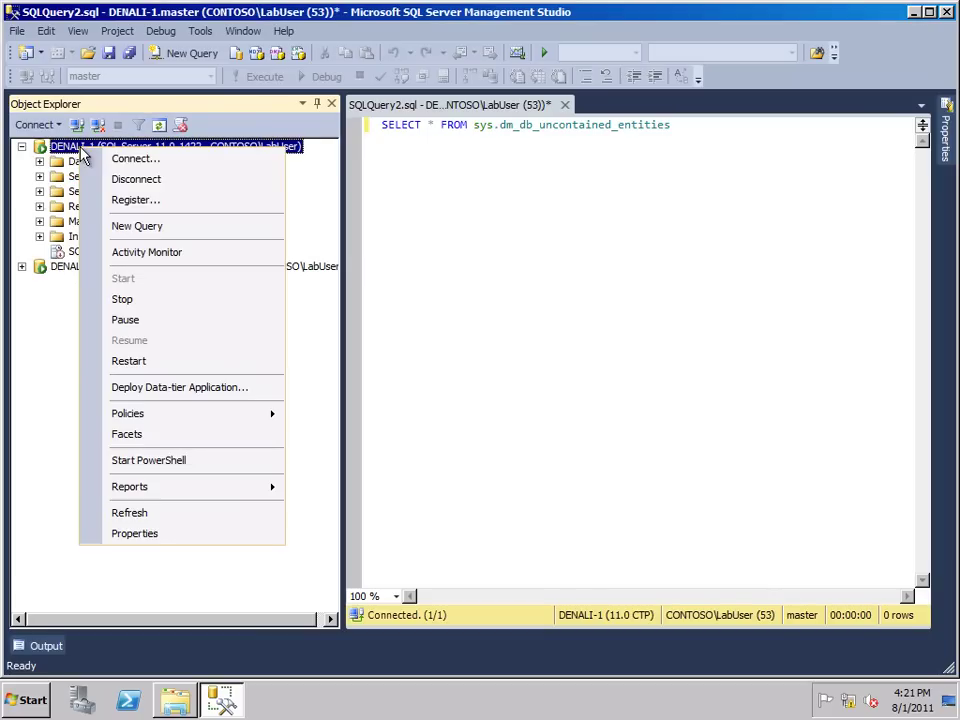
left_click(135, 534)
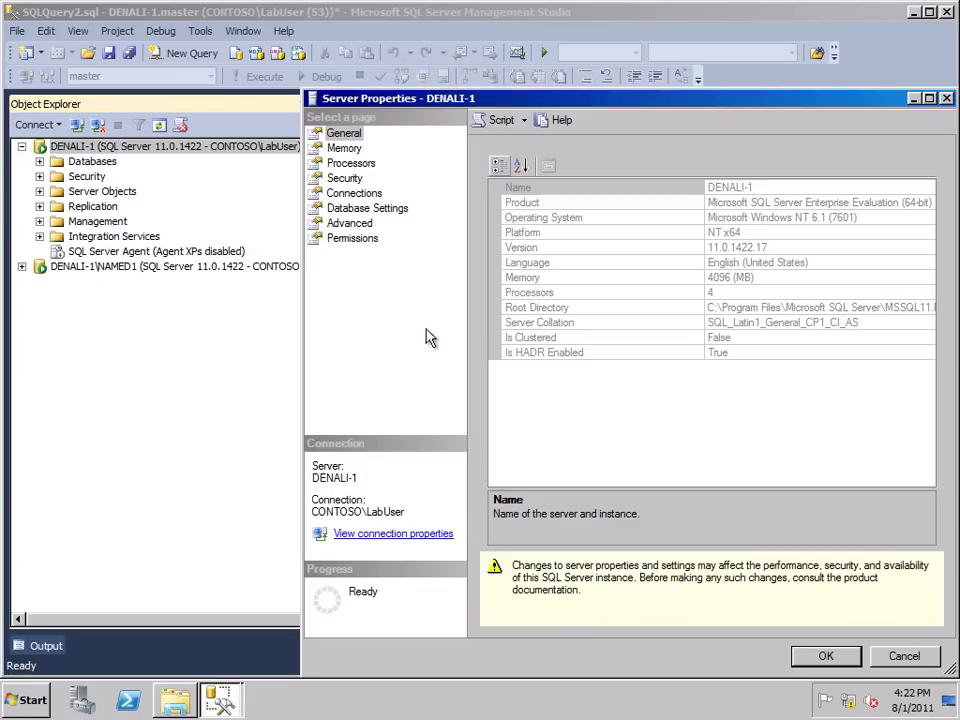
left_click_drag(390, 104, 232, 83)
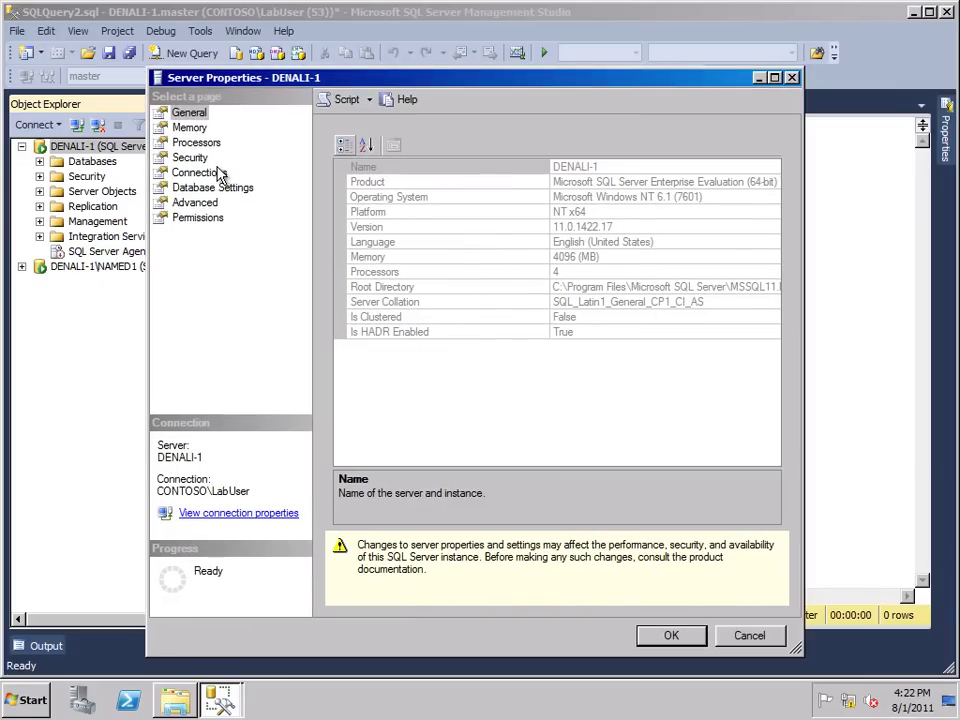
left_click(200, 203)
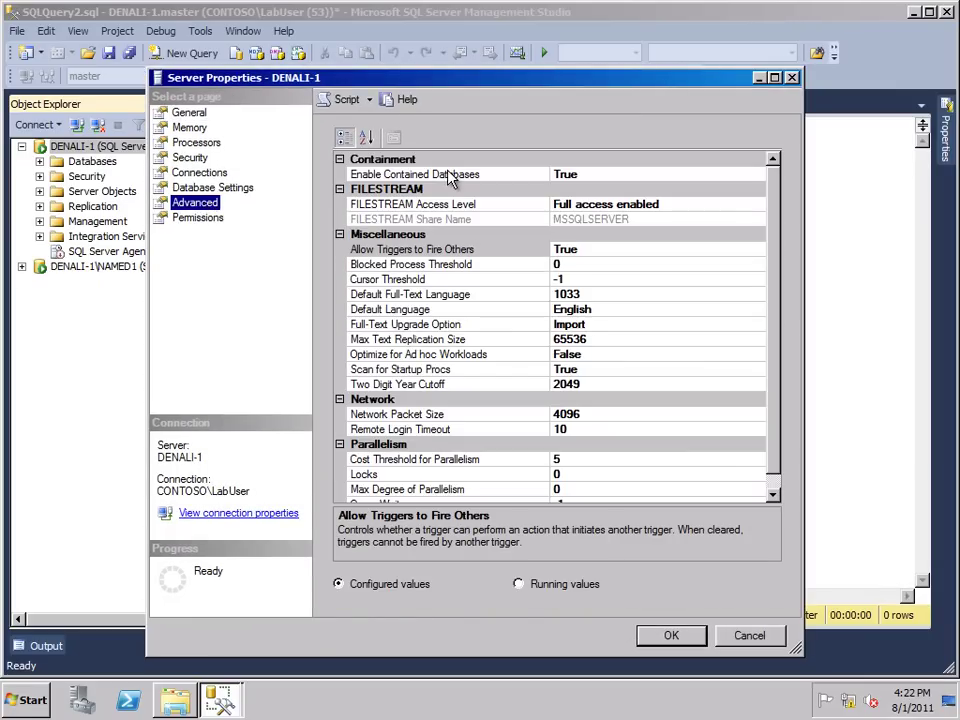
left_click(450, 175)
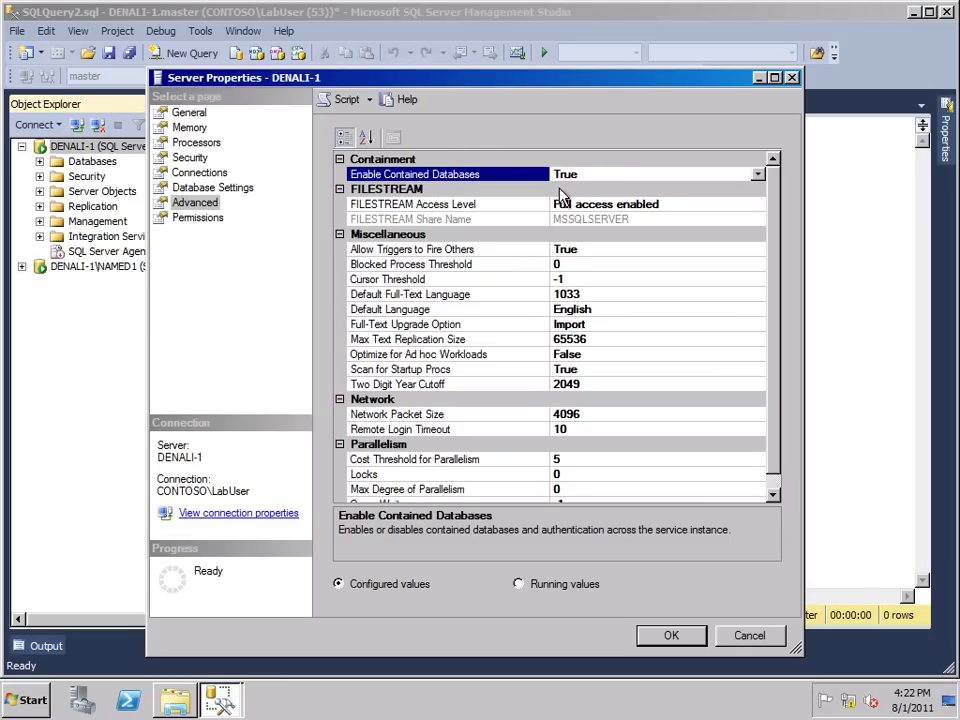
left_click(745, 635)
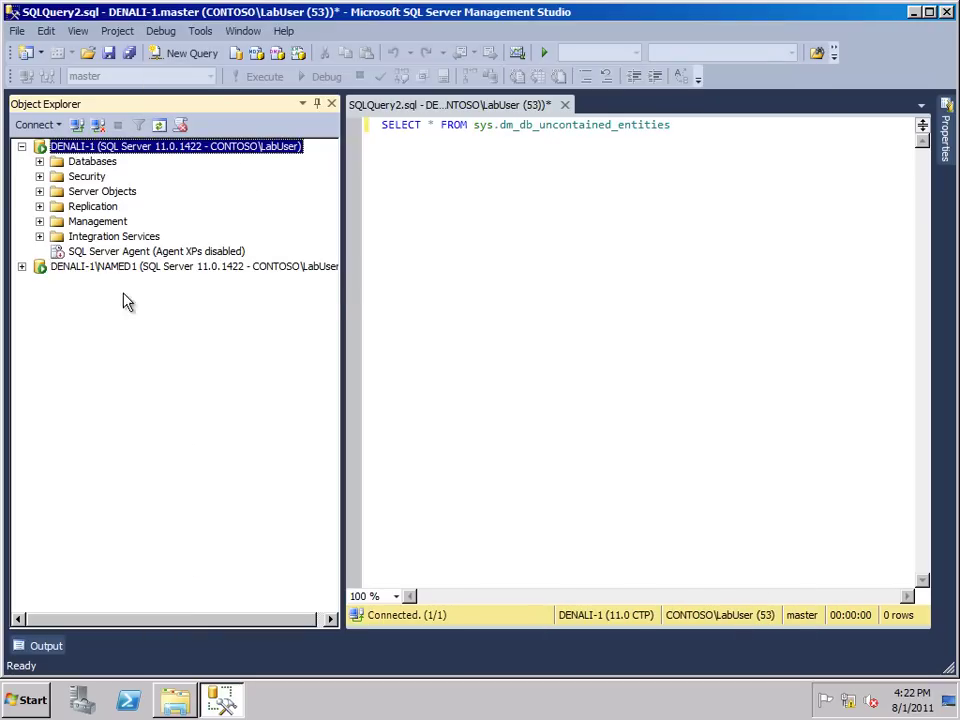
Set AdventureworksDW's Containment type to Partial on its Options page and save
left_click(92, 268)
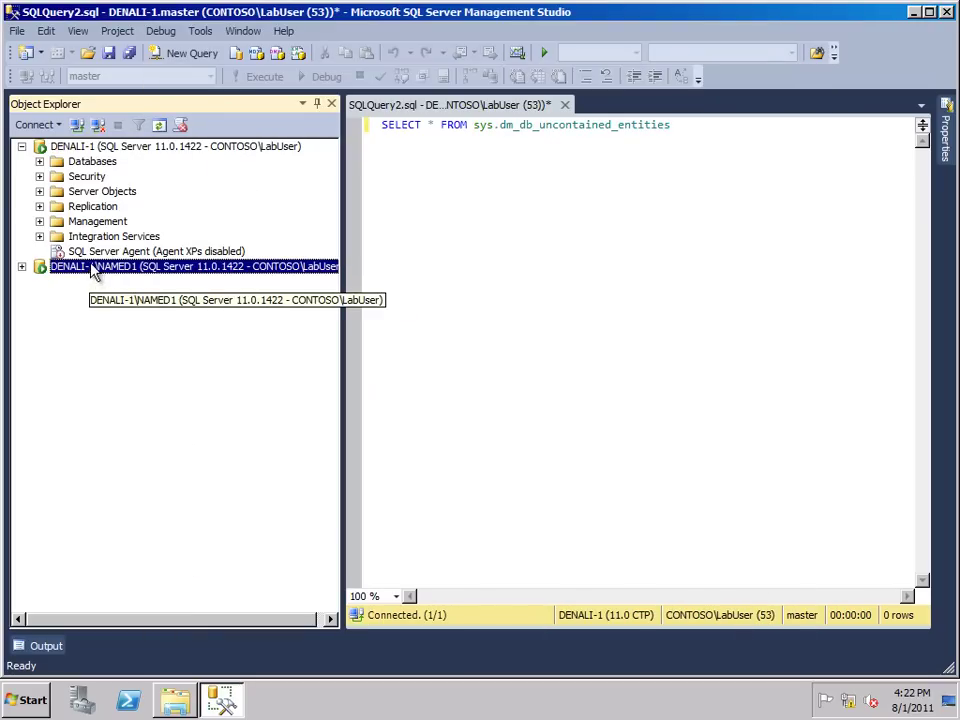
left_click(39, 161)
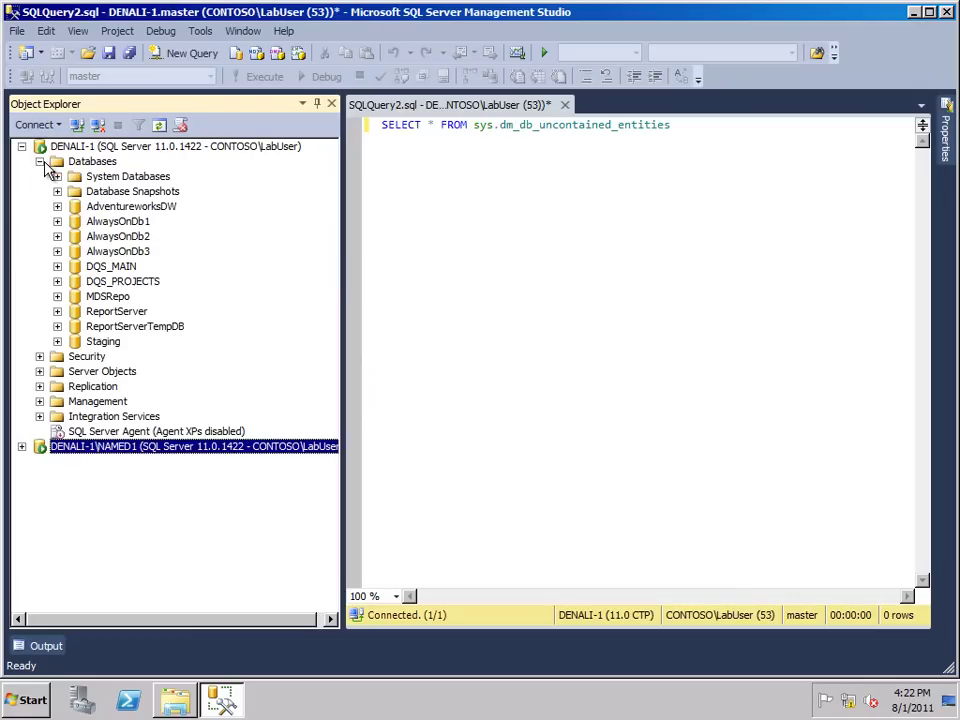
right_click(165, 208)
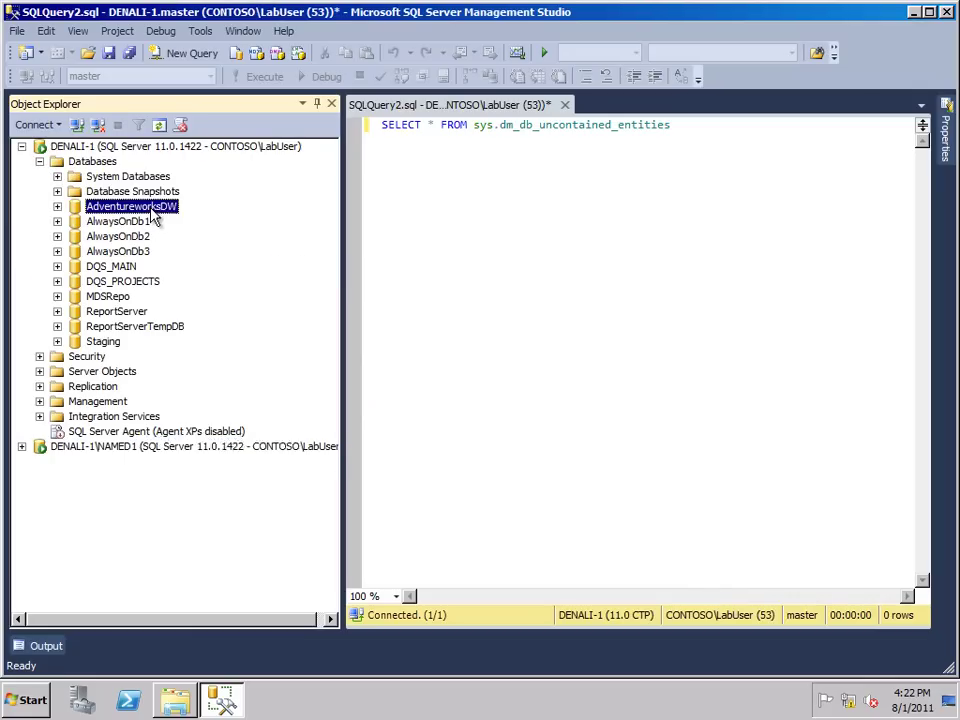
left_click(210, 479)
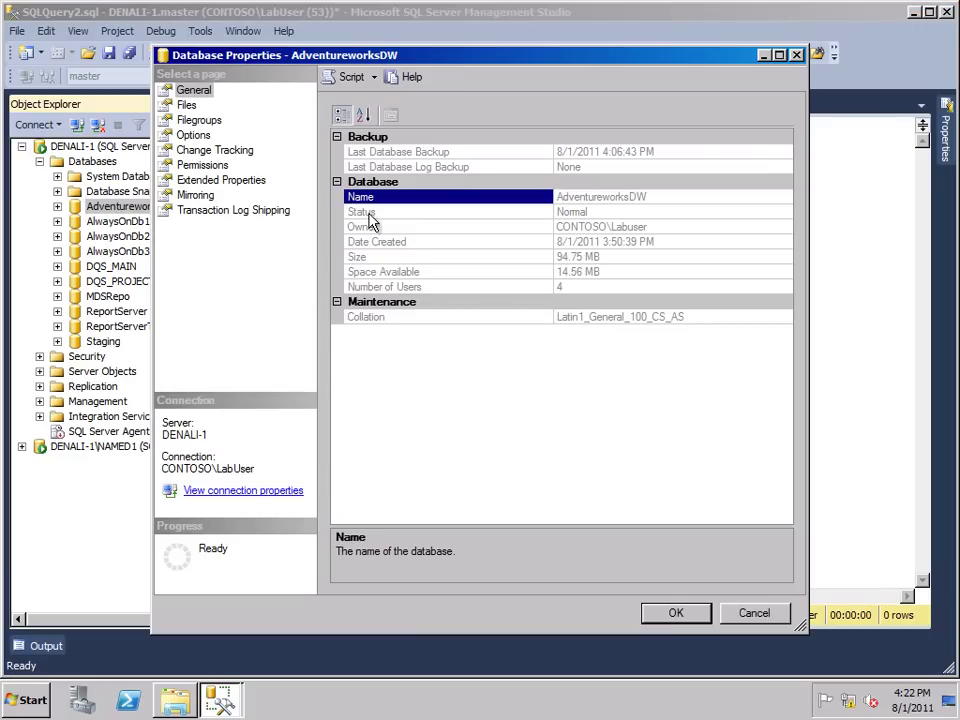
left_click(195, 135)
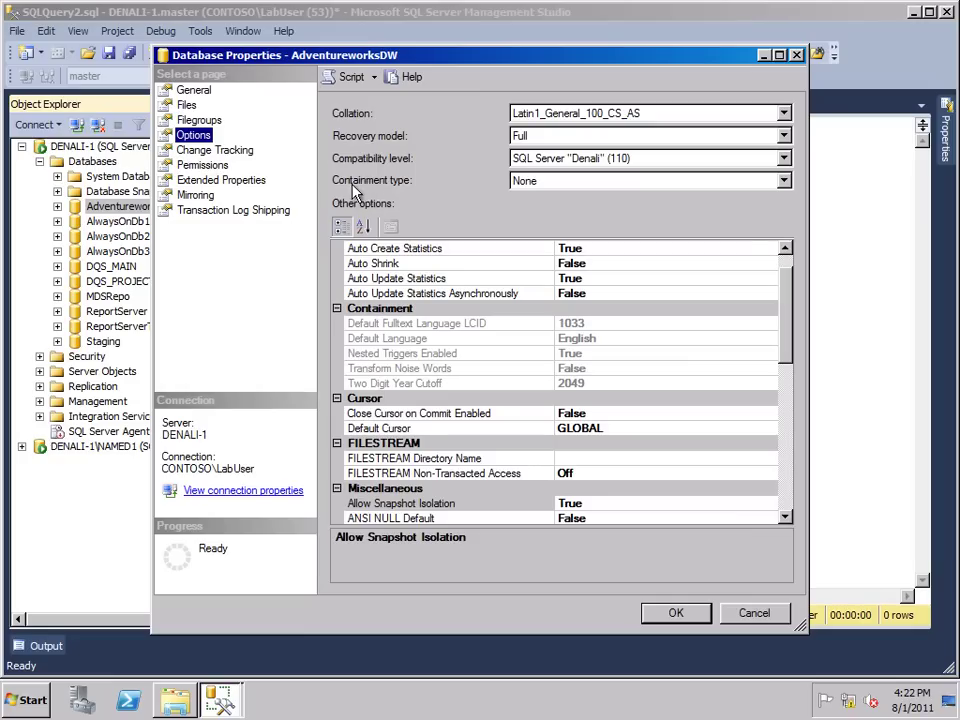
left_click(728, 184)
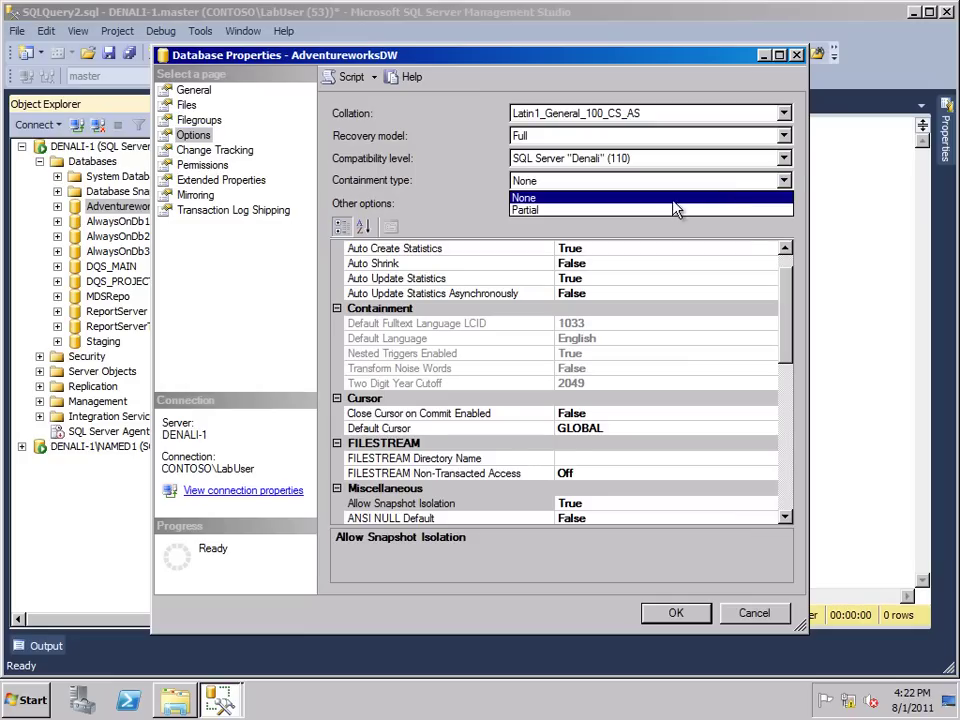
left_click(629, 211)
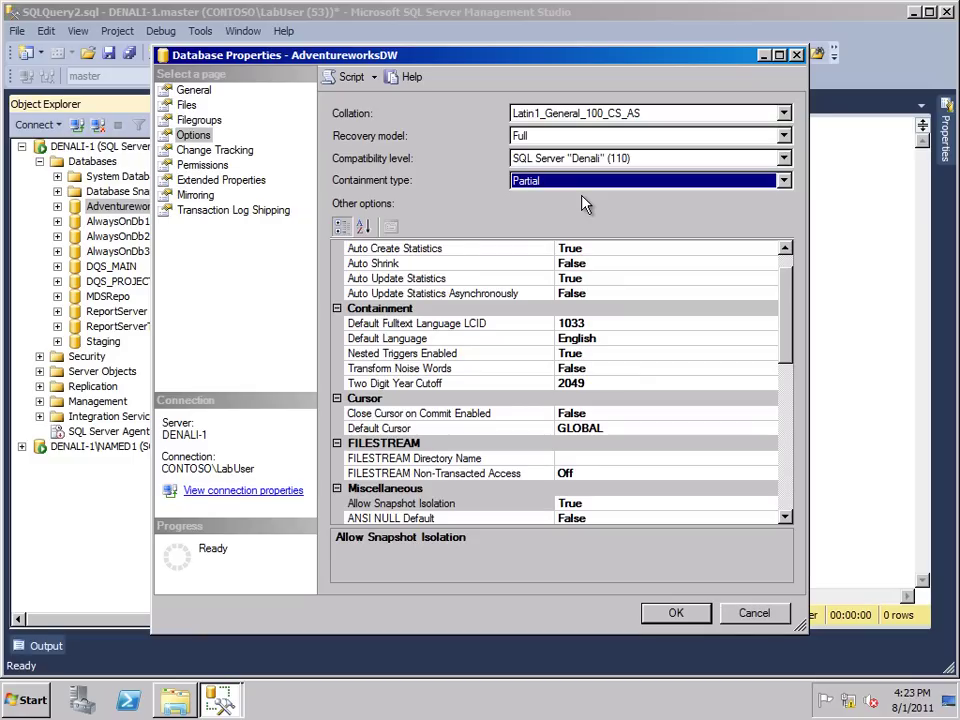
left_click(660, 616)
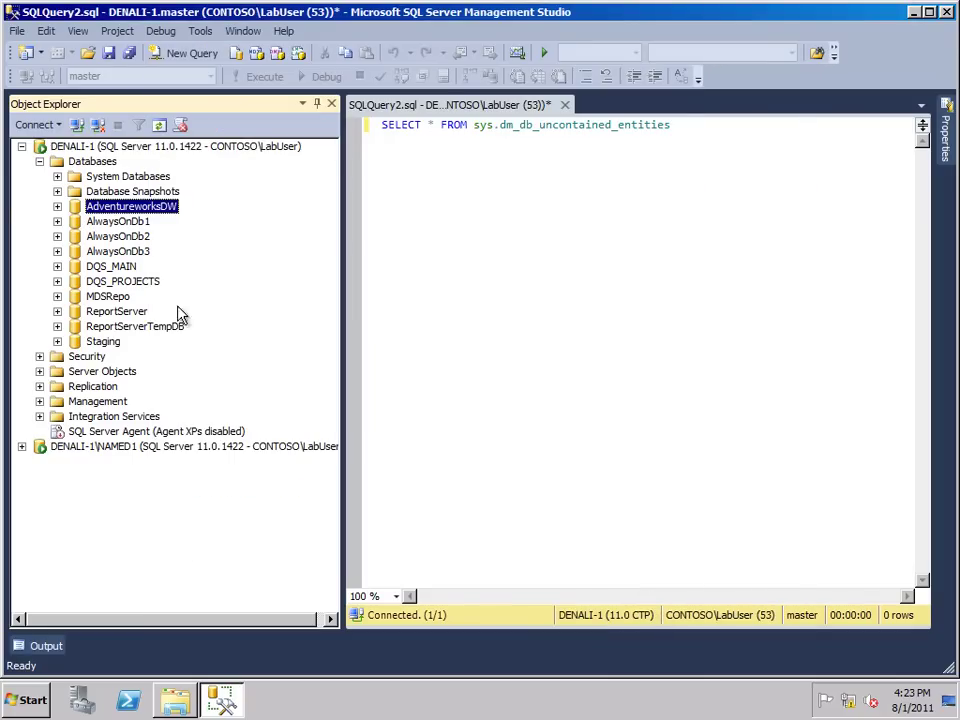
Start a new database user under AdventureworksDW > Security > Users
left_click(57, 206)
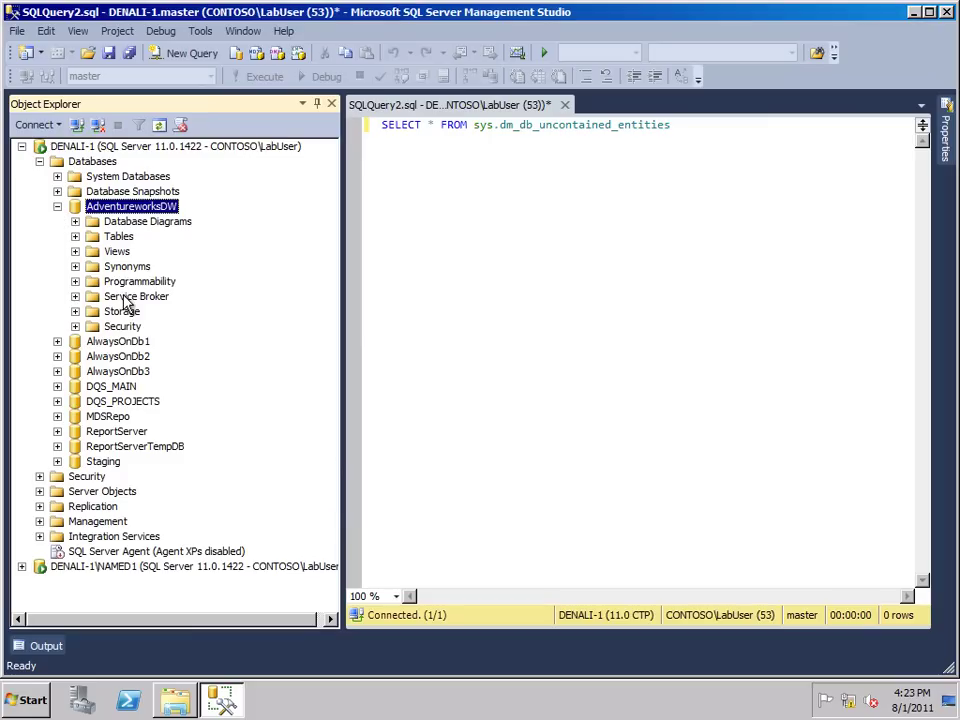
left_click(75, 326)
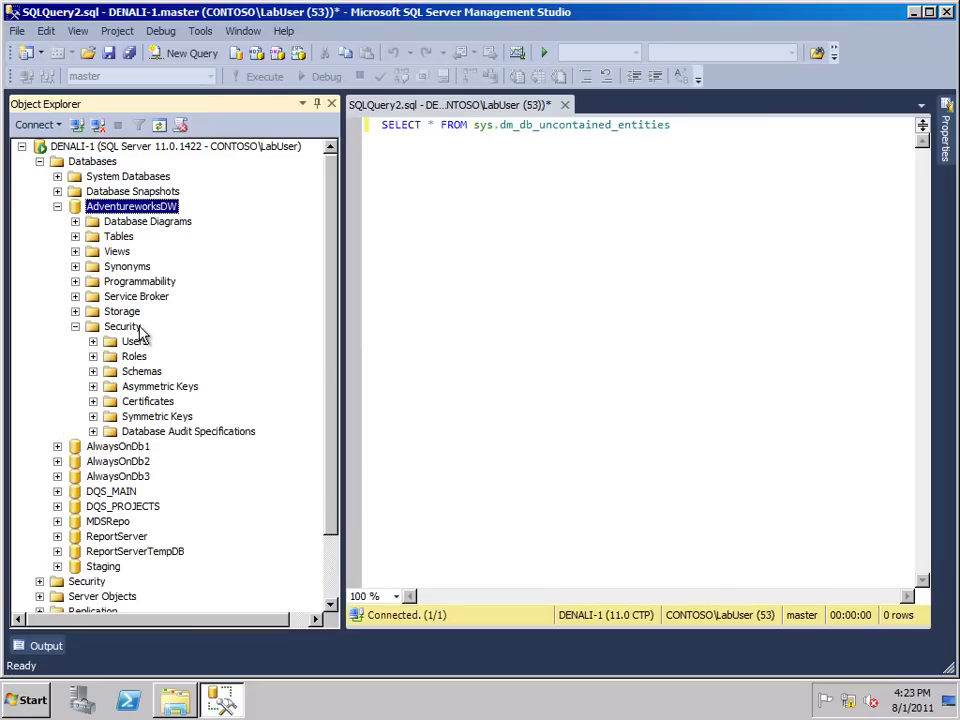
left_click(140, 330)
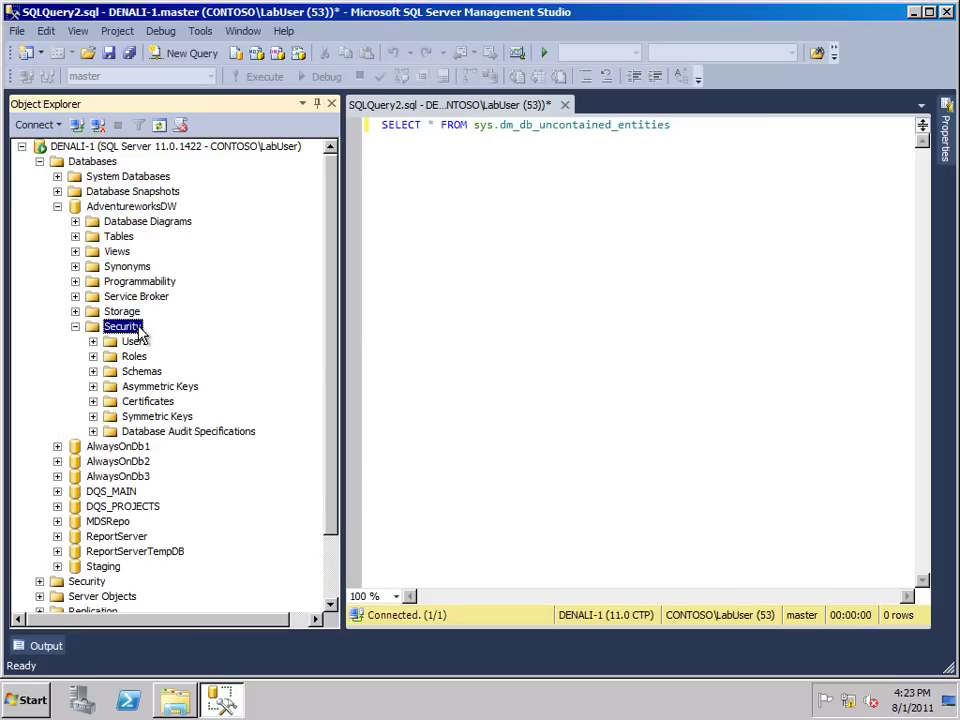
left_click(93, 341)
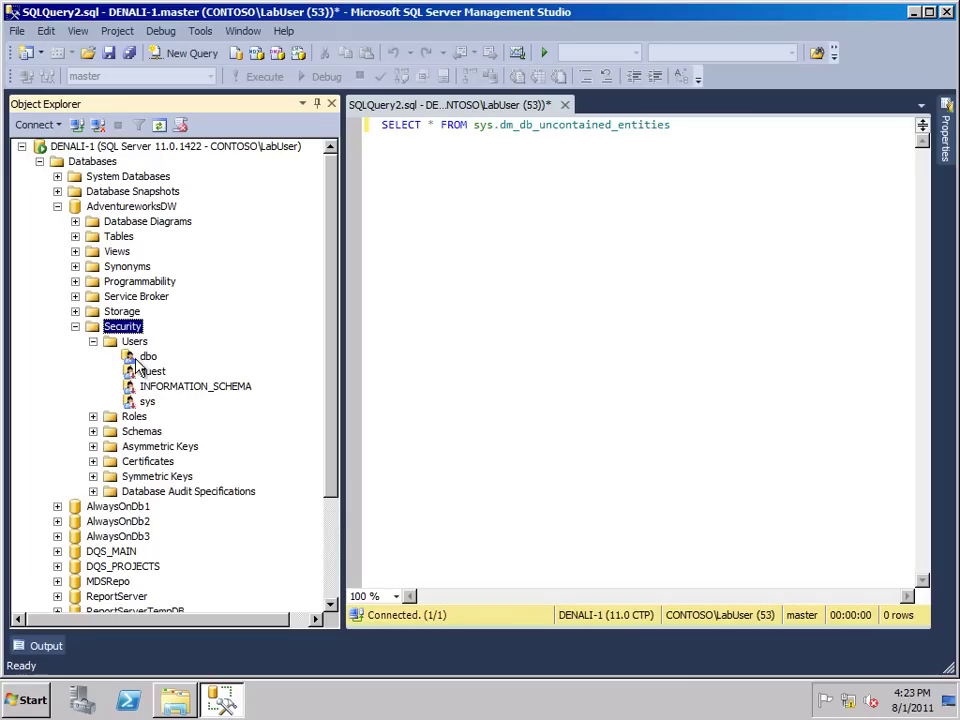
right_click(135, 342)
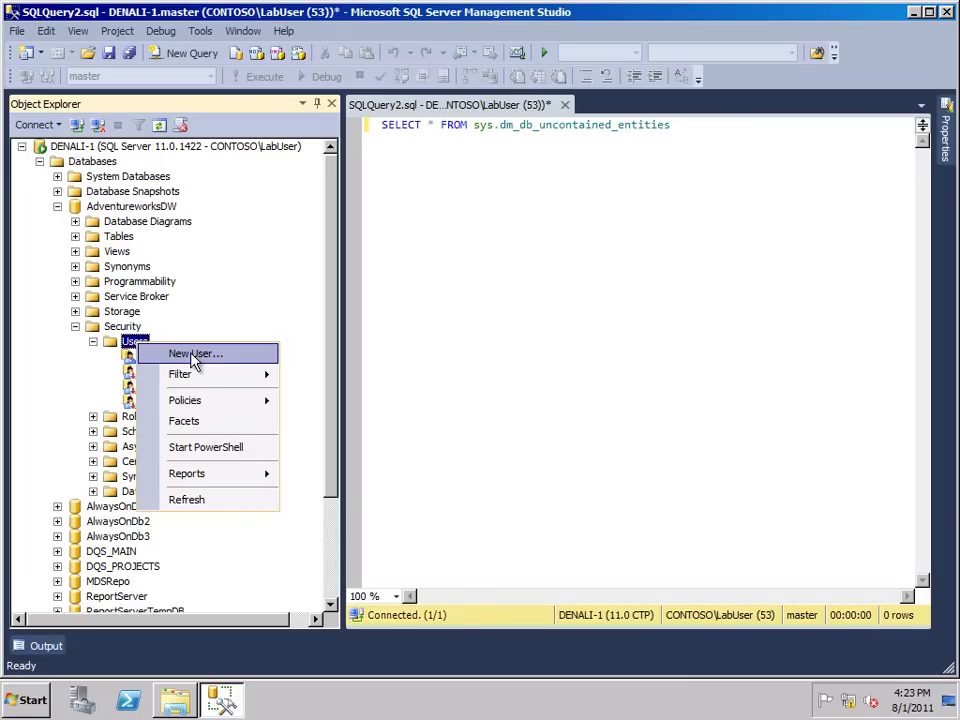
left_click(195, 355)
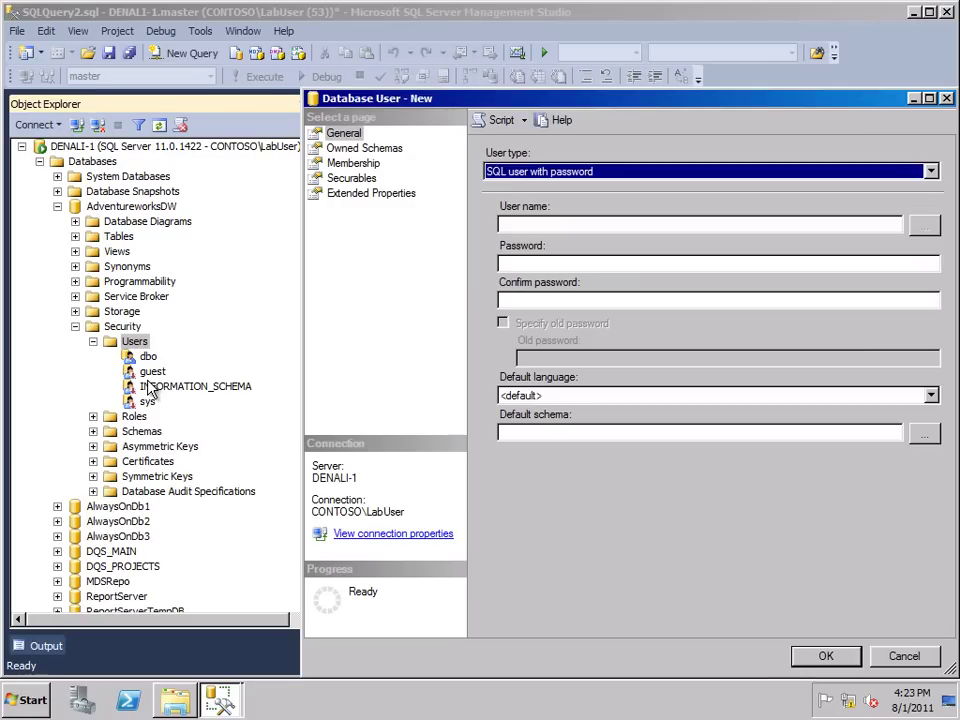
Create a 'SQL user with password' user, entering the user name and password
left_click(671, 174)
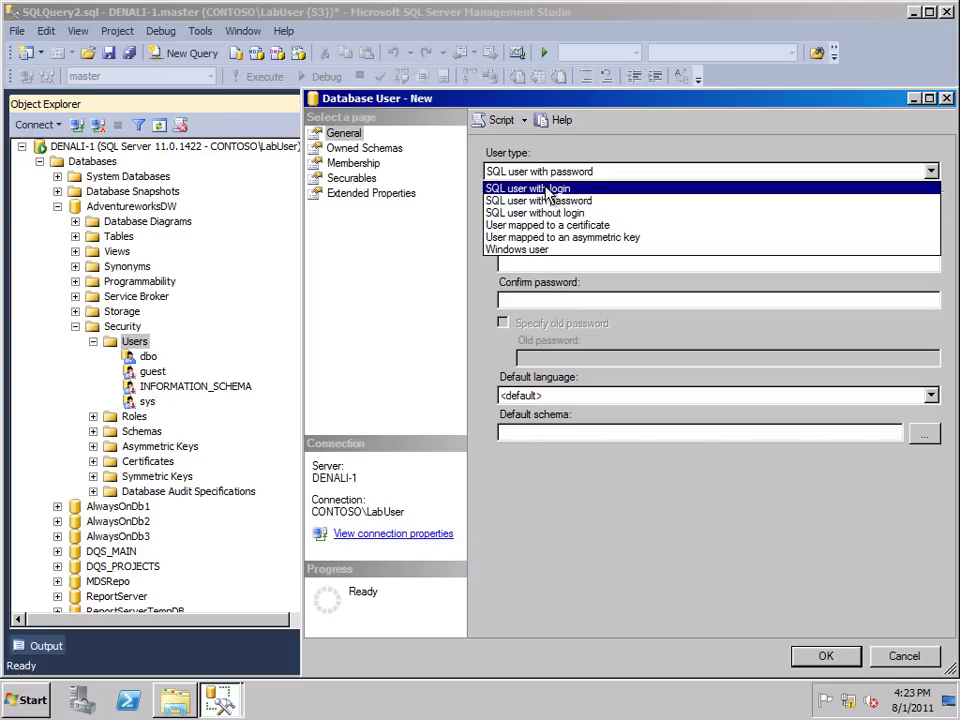
left_click(545, 252)
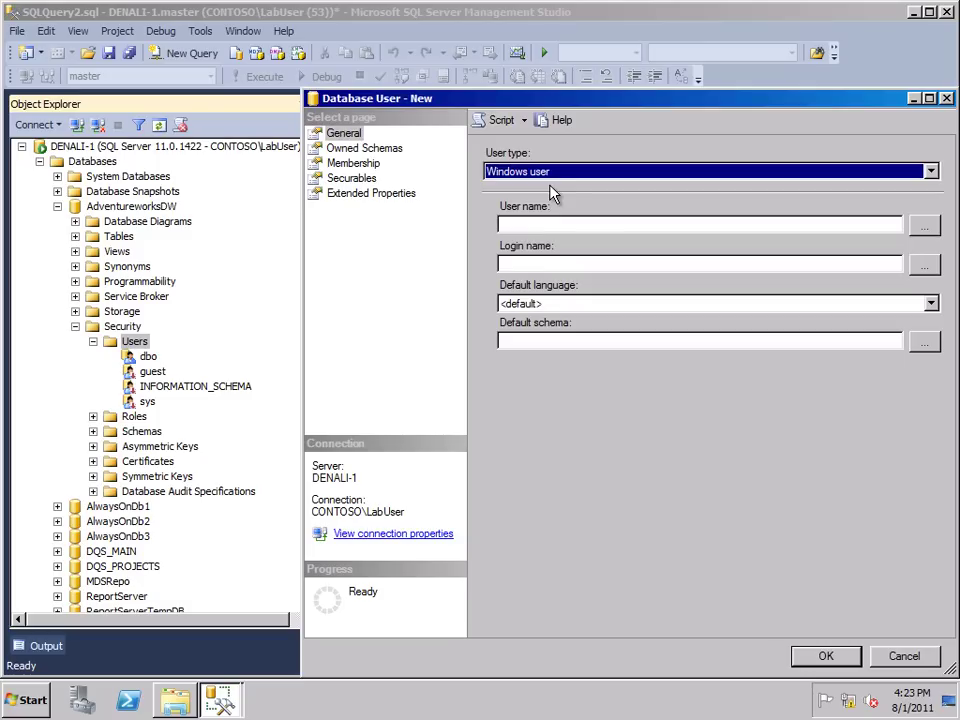
left_click(553, 176)
left_click(553, 213)
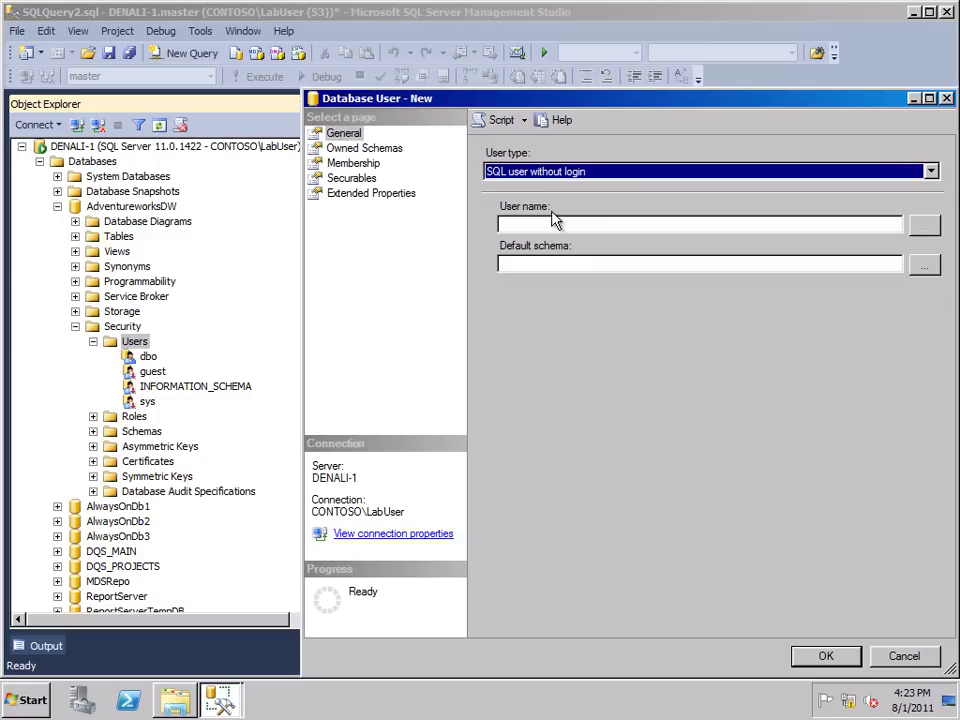
left_click(543, 228)
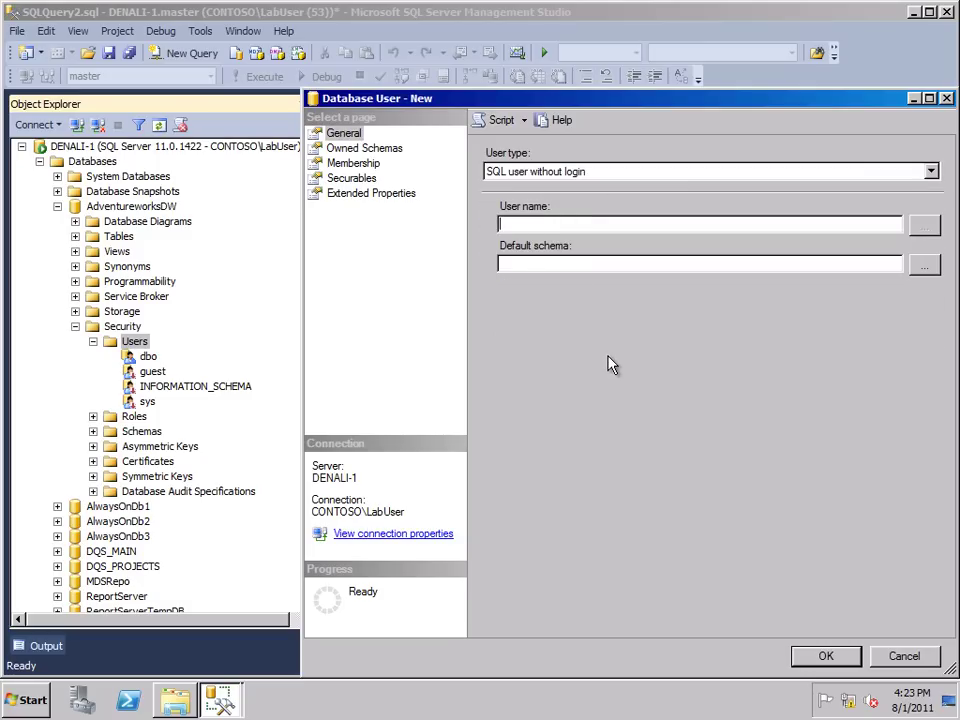
left_click(573, 179)
left_click(574, 201)
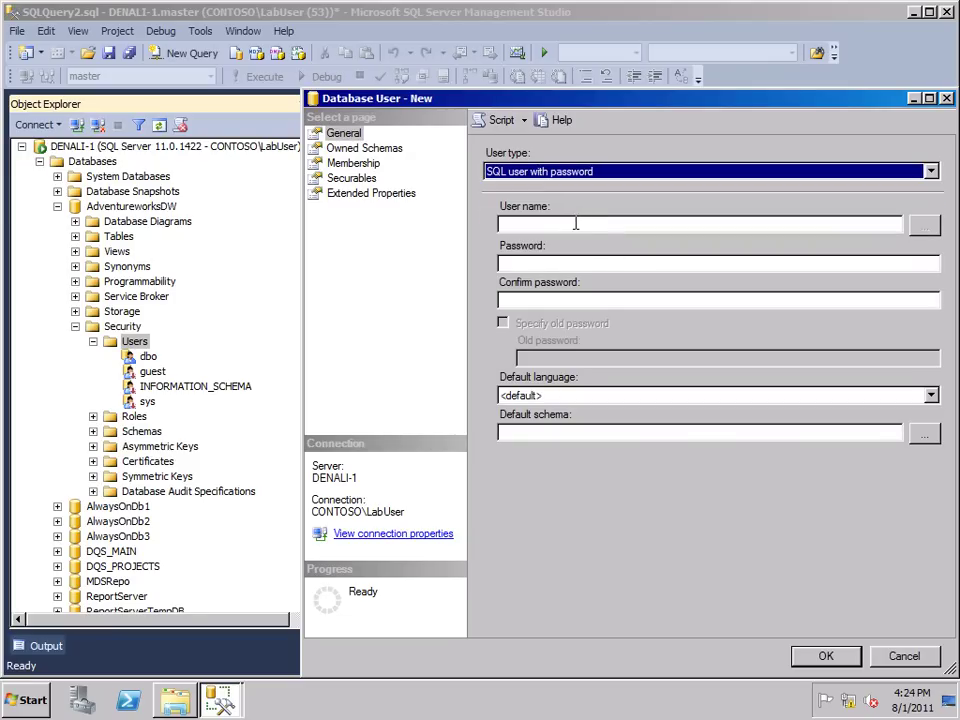
left_click(575, 224)
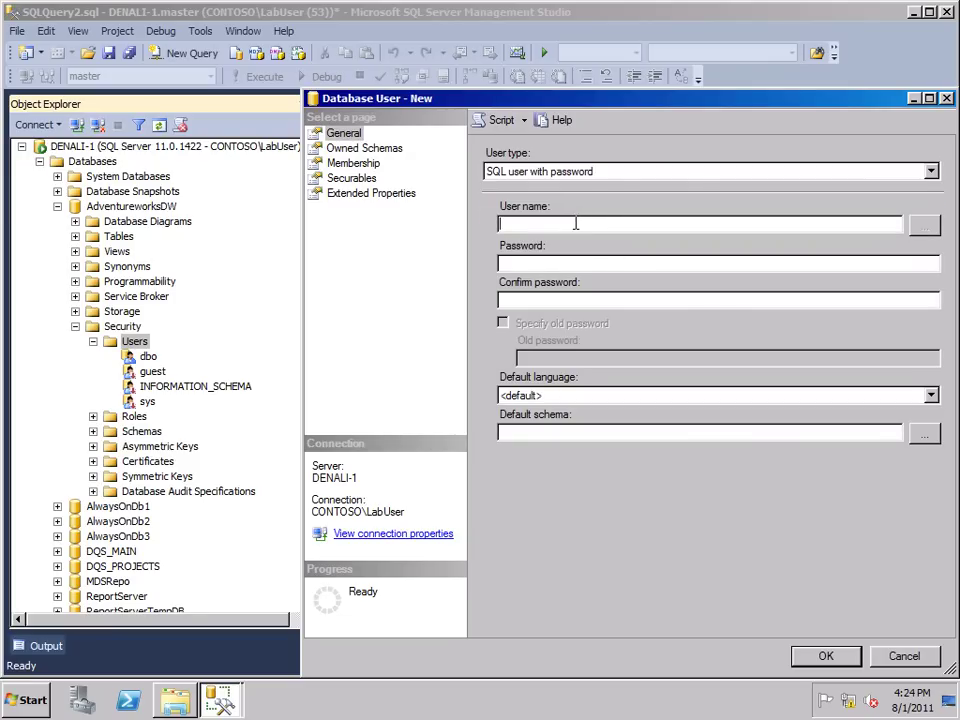
type("HarryPa$$w0rd12Pa$$w0rd12")
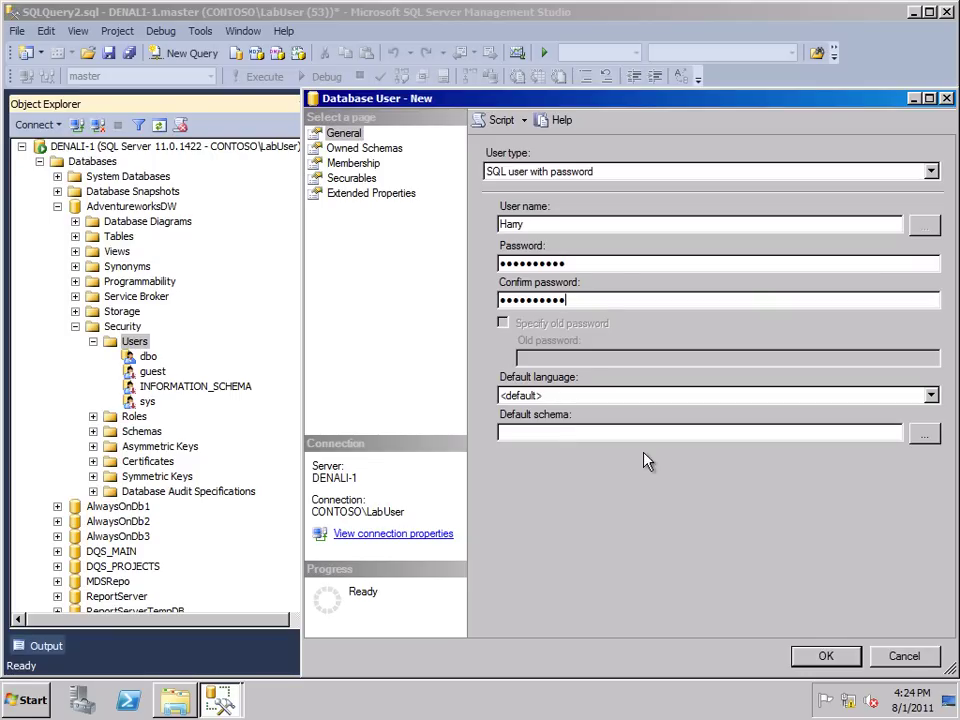
left_click(834, 659)
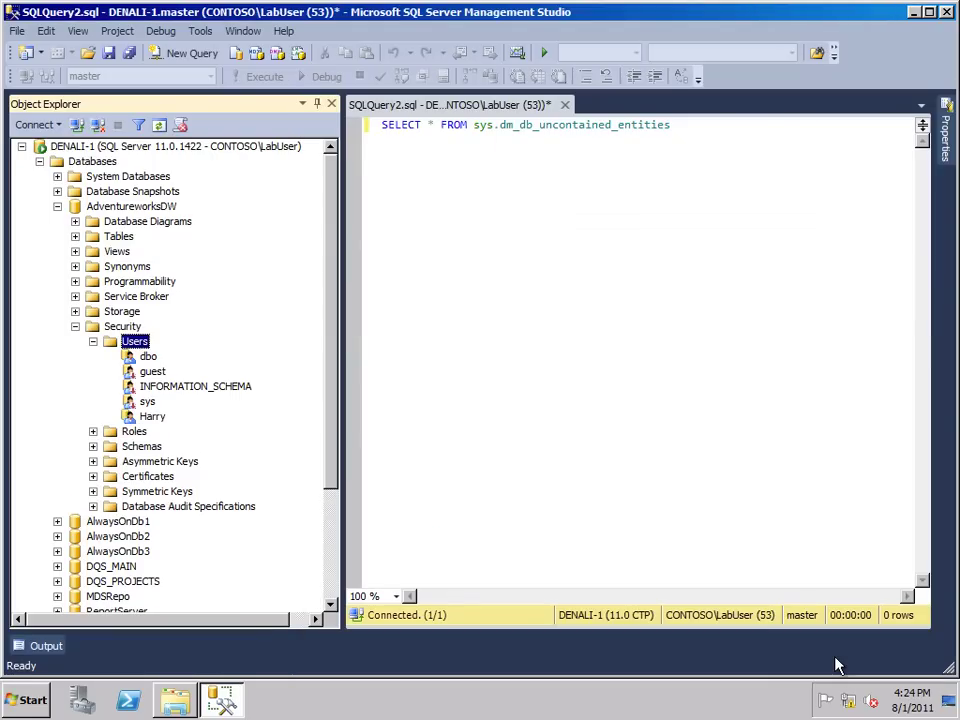
Attempt a SQL Server Authentication login to DENALI-1 with the new user's credentials
left_click(152, 416)
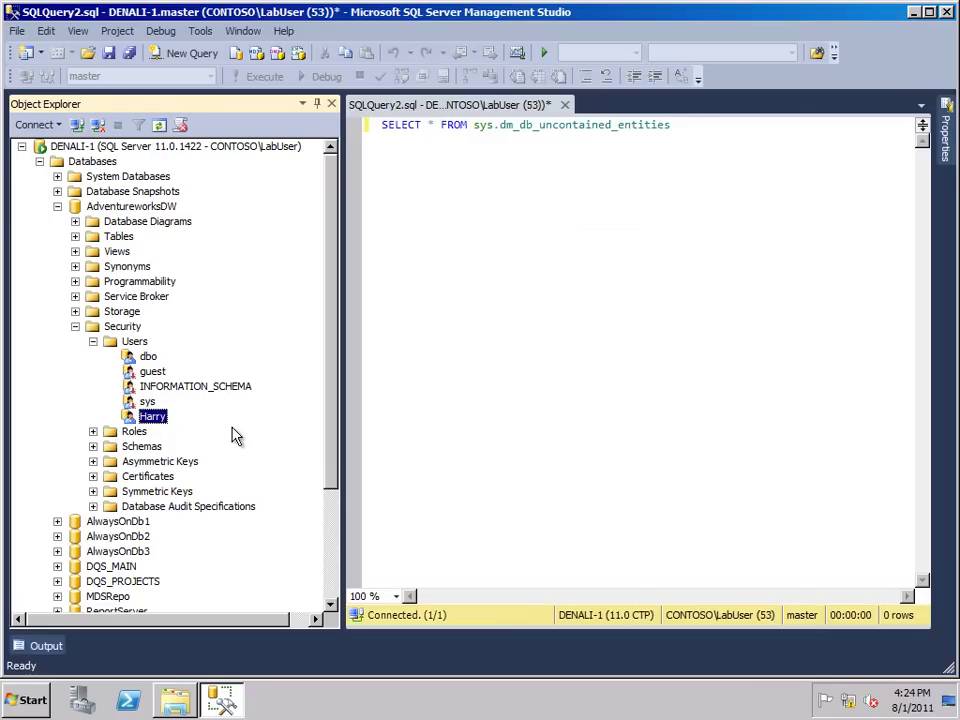
left_click(40, 124)
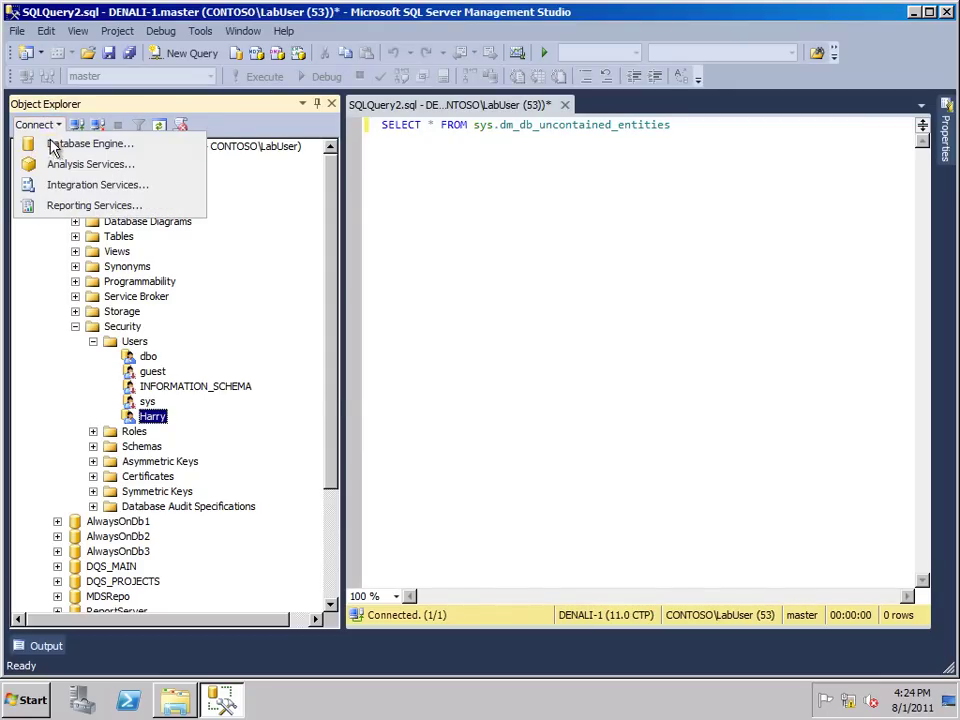
left_click(54, 147)
left_click(521, 264)
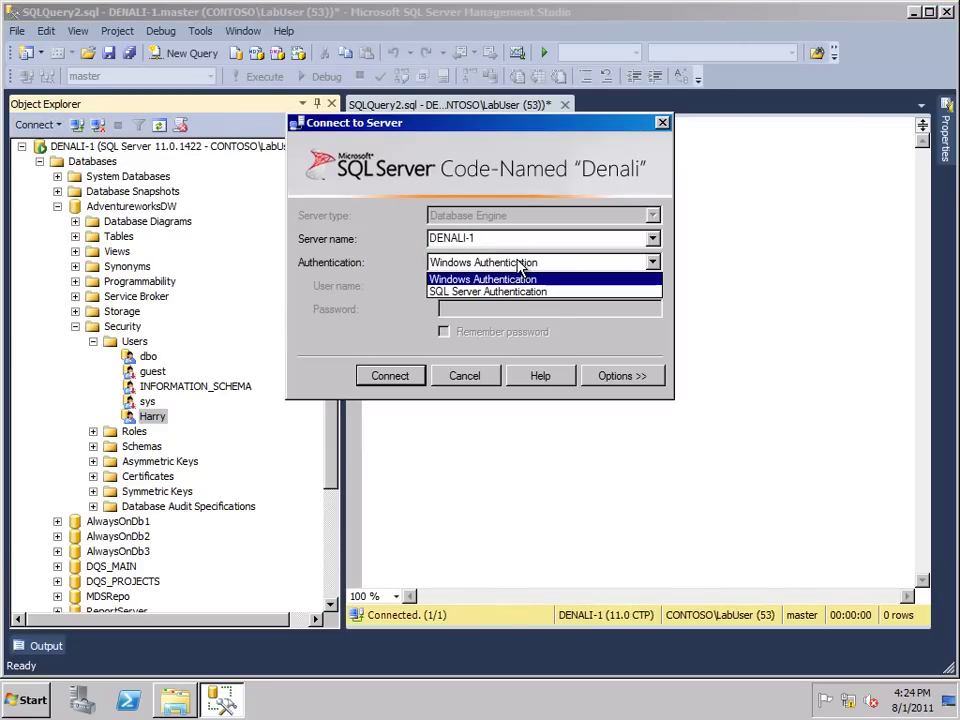
left_click(516, 291)
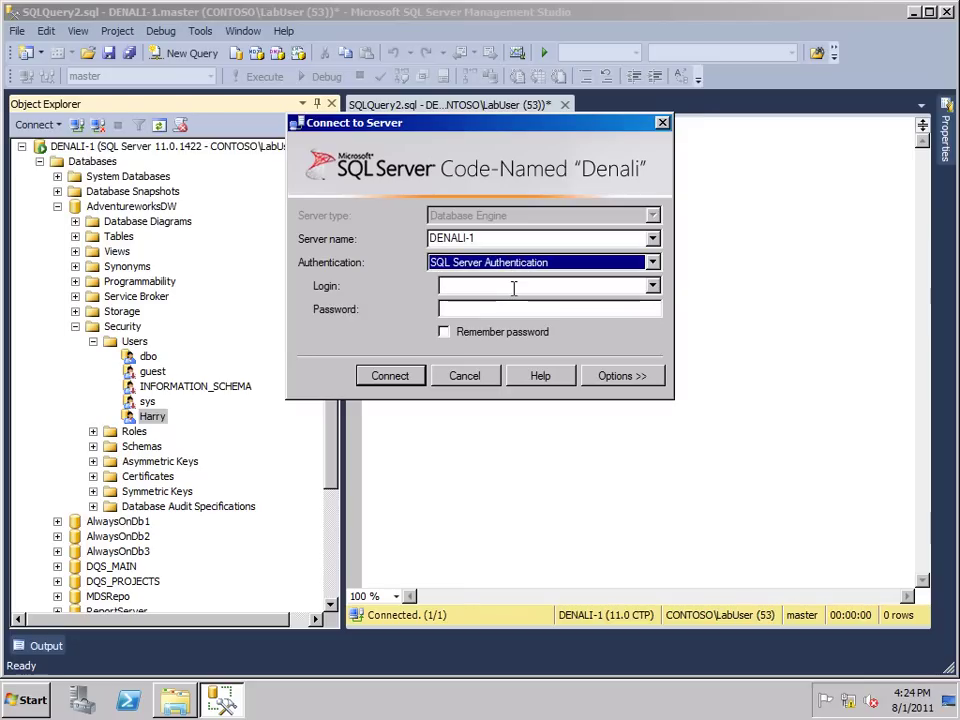
type("Harry")
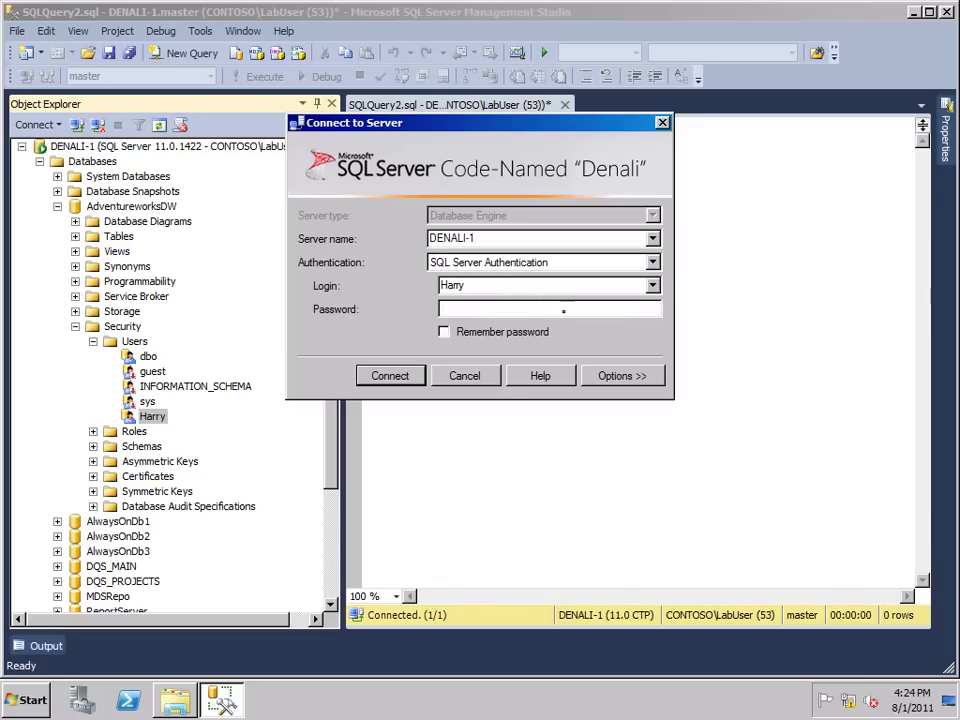
type("Pa$w0rd")
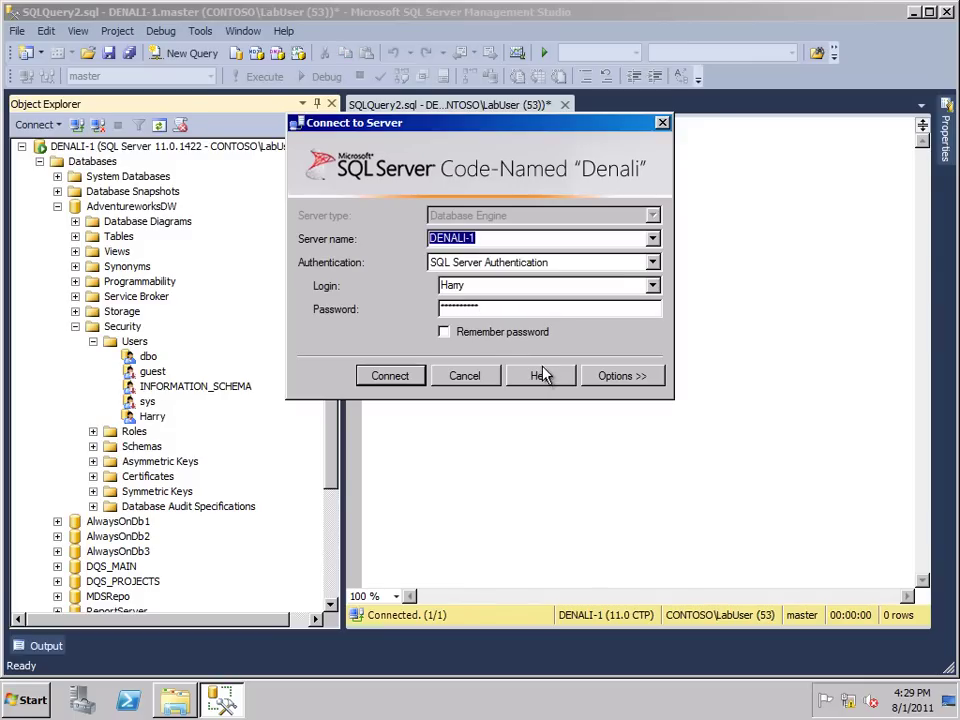
left_click(390, 376)
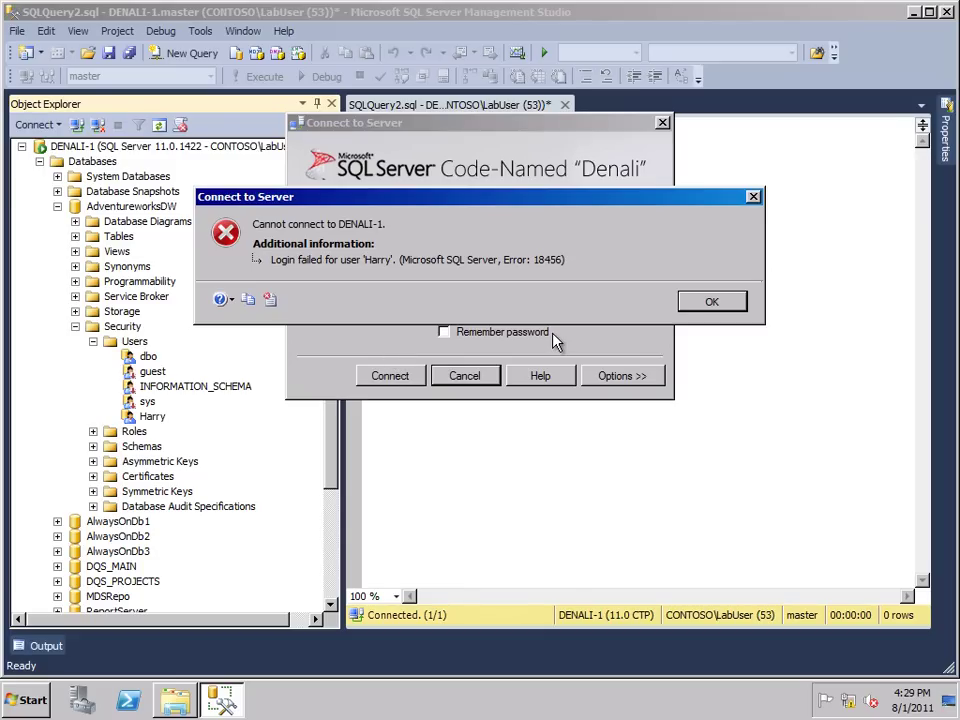
Dismiss the error and reconnect with Connect to database set to AdventureworksDW
left_click(712, 303)
left_click(640, 377)
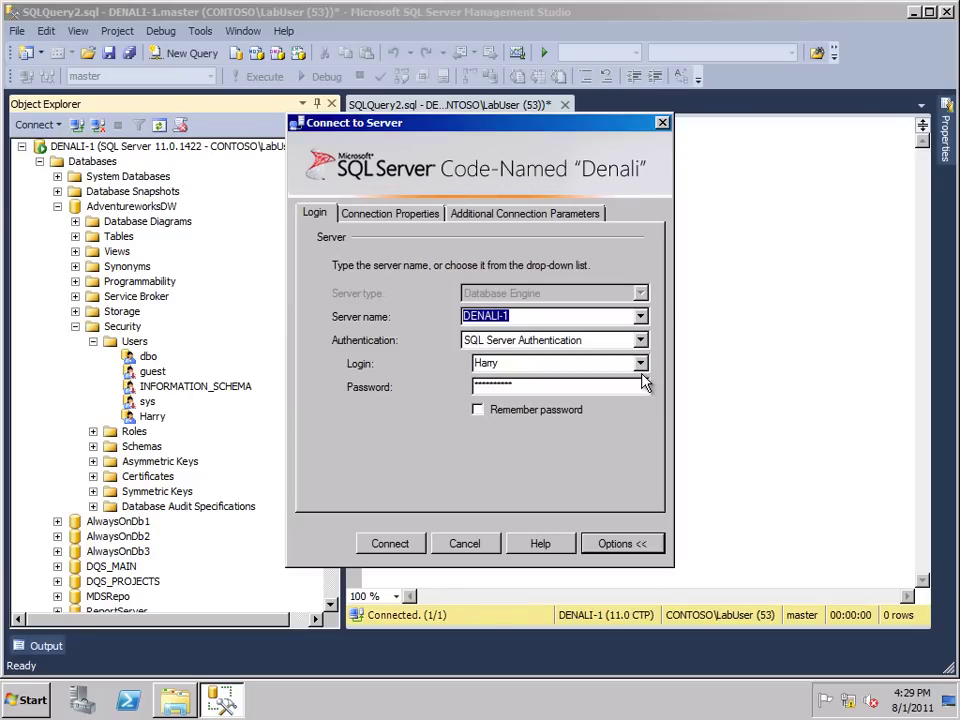
left_click(398, 212)
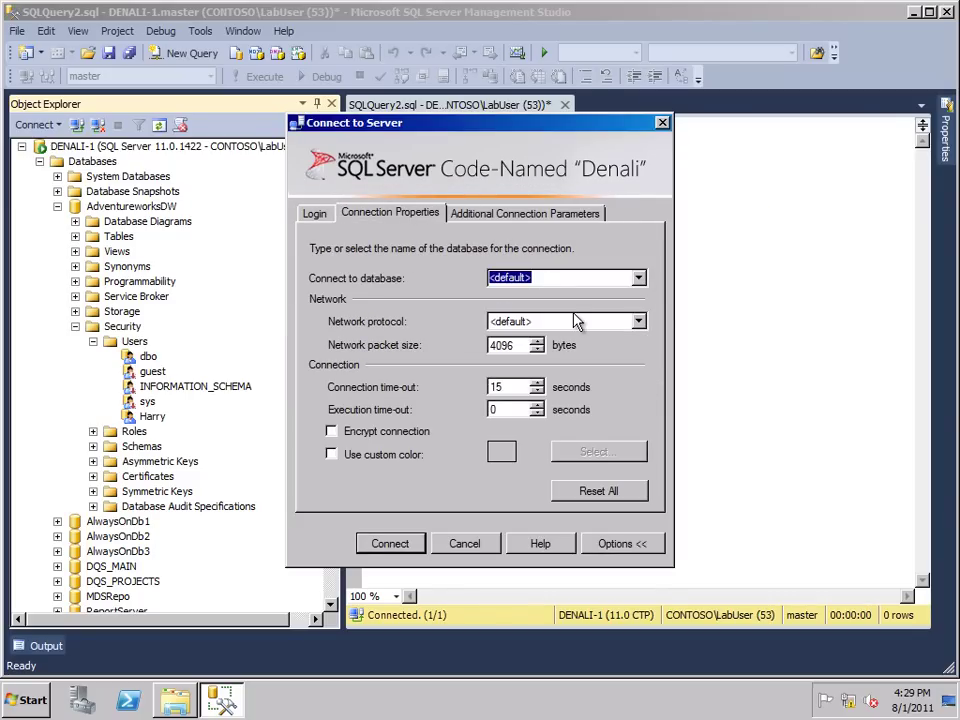
type("Adventurewo")
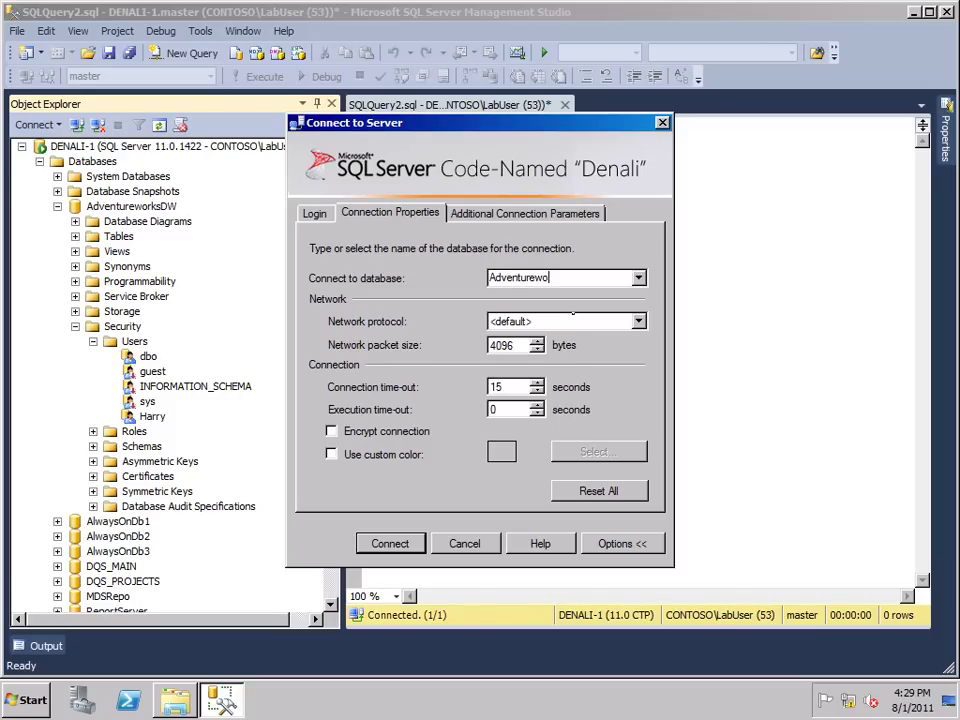
type("rksDW")
left_click(314, 213)
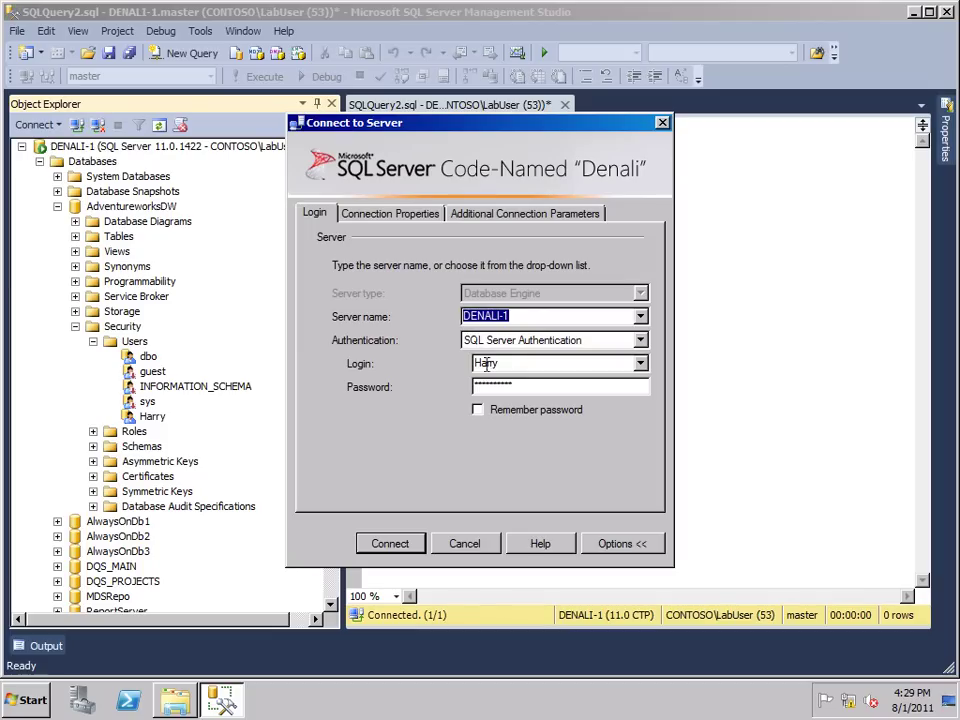
left_click(390, 544)
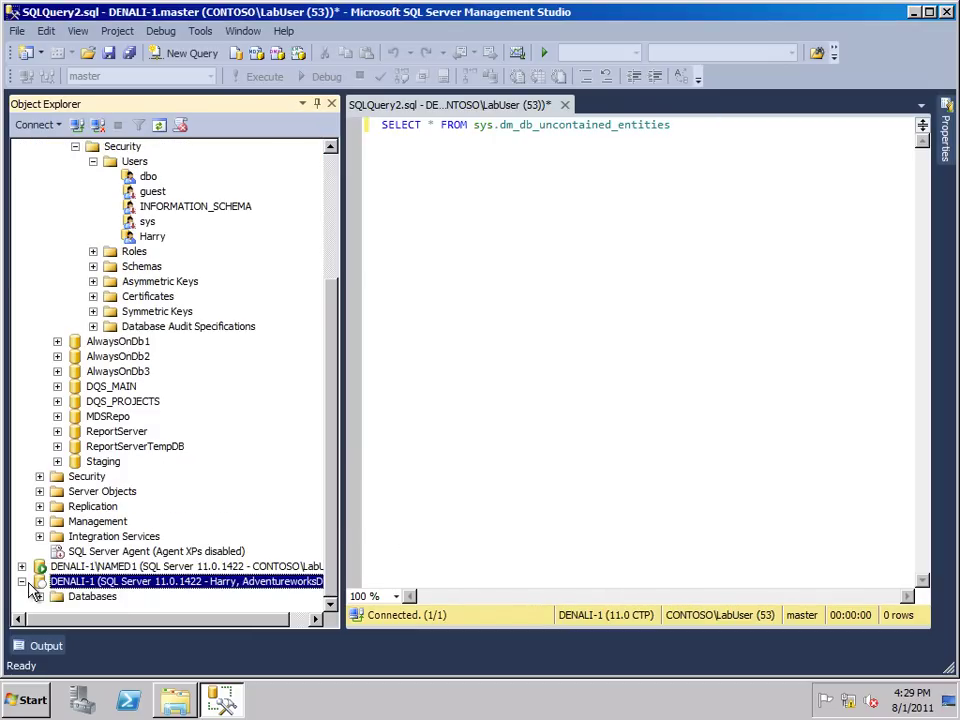
Check AdventureworksDW on the contained user's connection, disconnect it, and re-expand DENALI-1 Databases
scroll(167, 358, "up", 4)
left_click(39, 162)
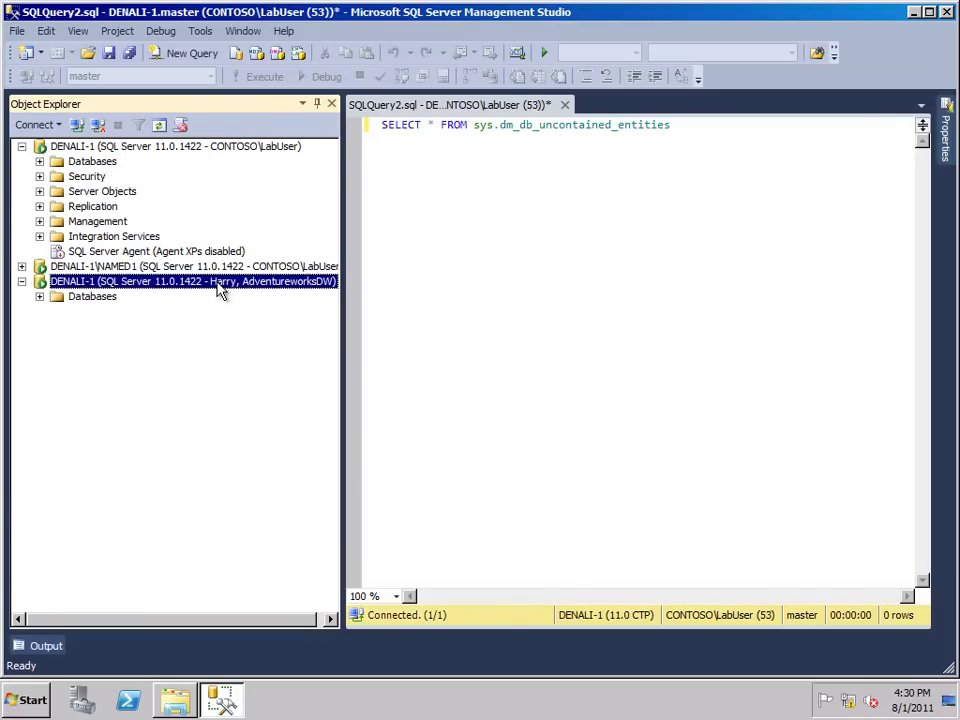
left_click(39, 297)
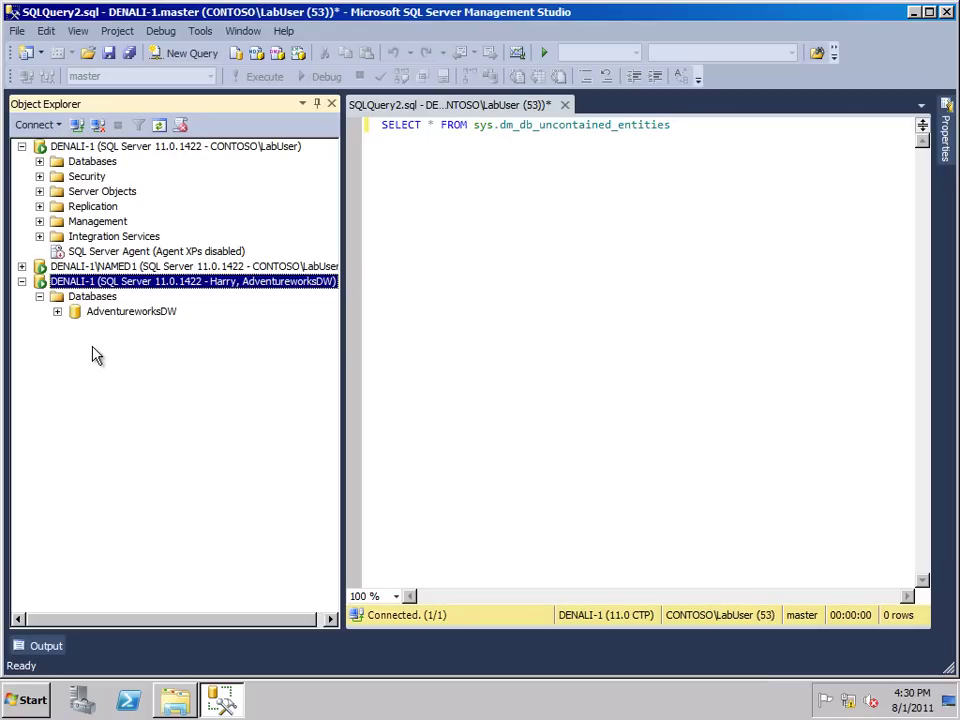
left_click(57, 312)
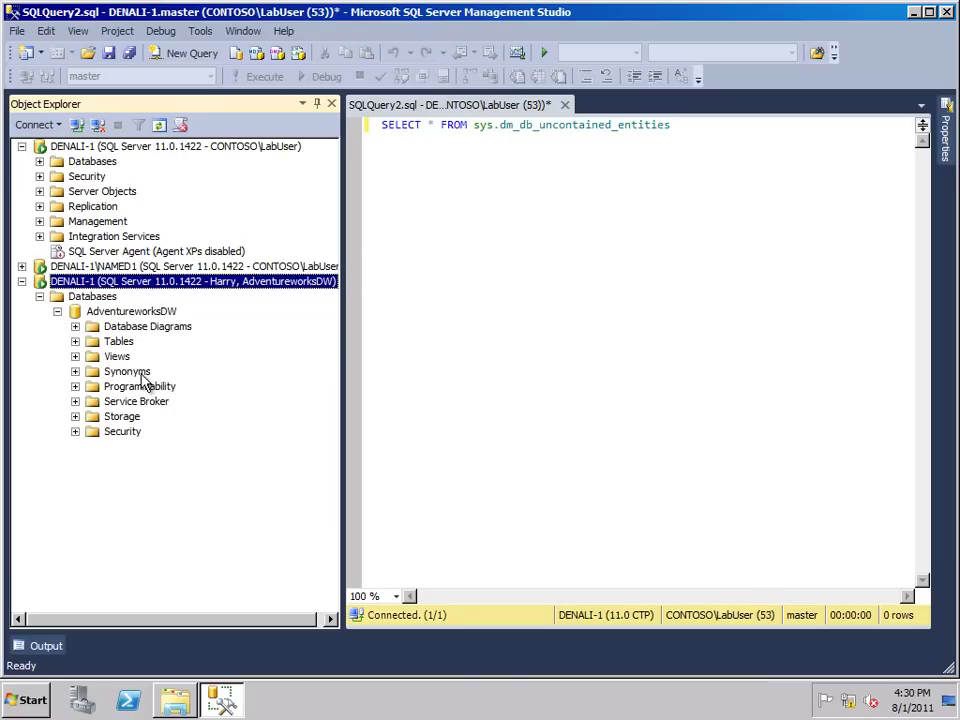
left_click(97, 124)
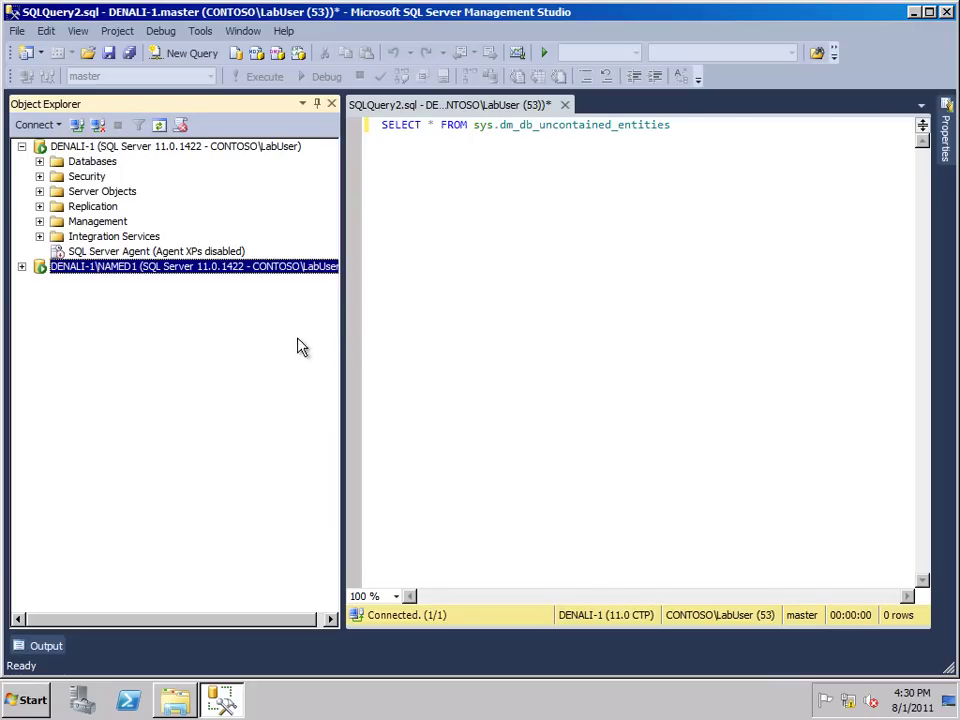
left_click(39, 161)
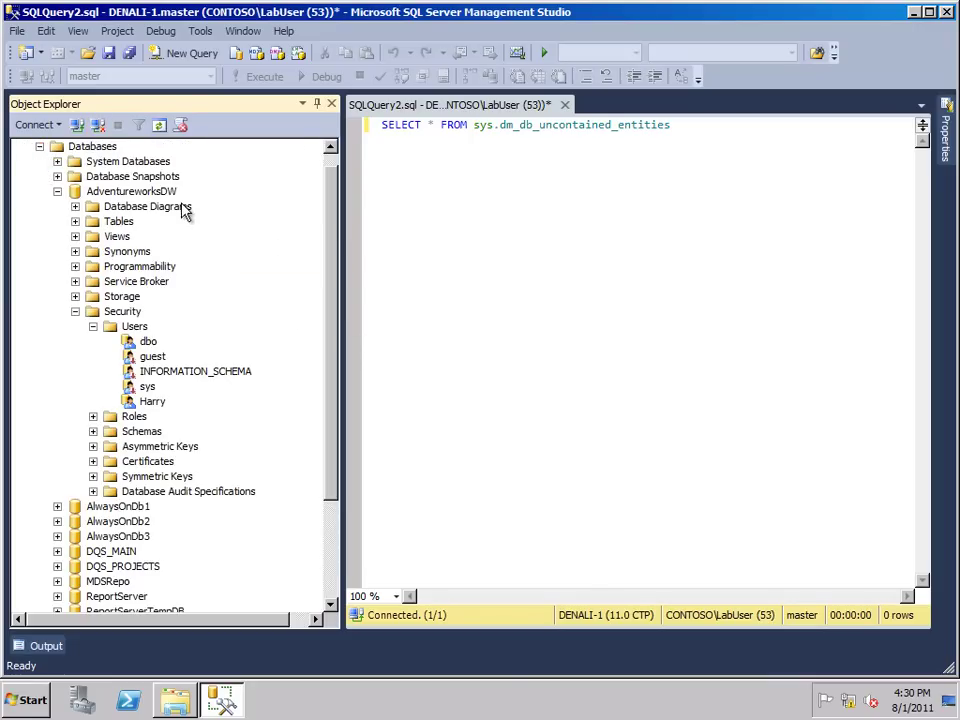
left_click(75, 311)
left_click(57, 206)
Run a full backup of AdventureworksDW to the BackupContainedDB.bak destination file
left_click(122, 208)
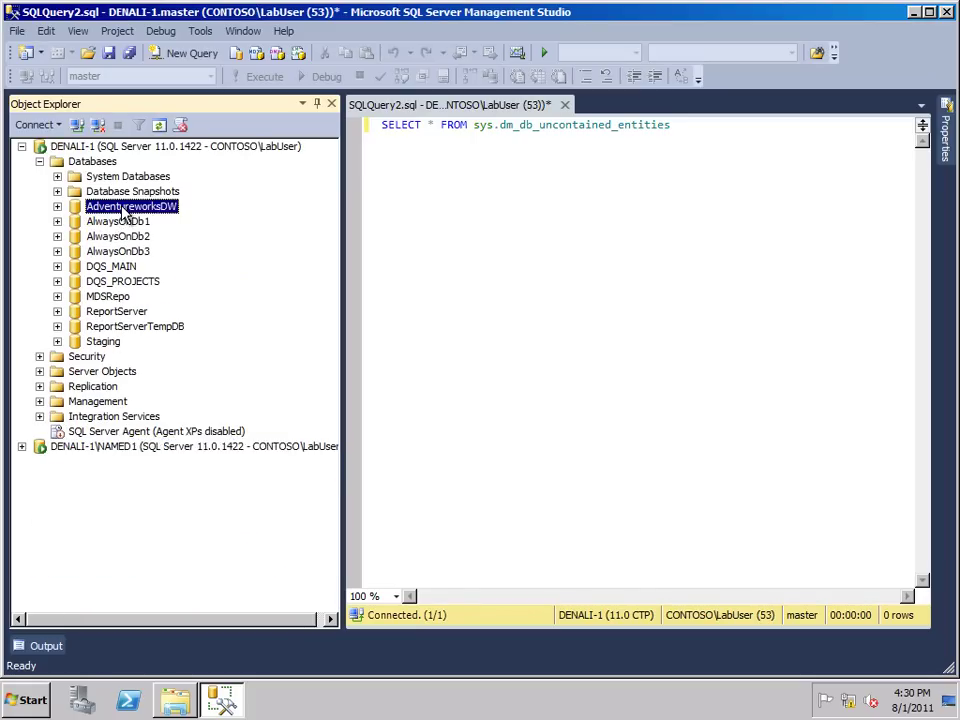
right_click(123, 213)
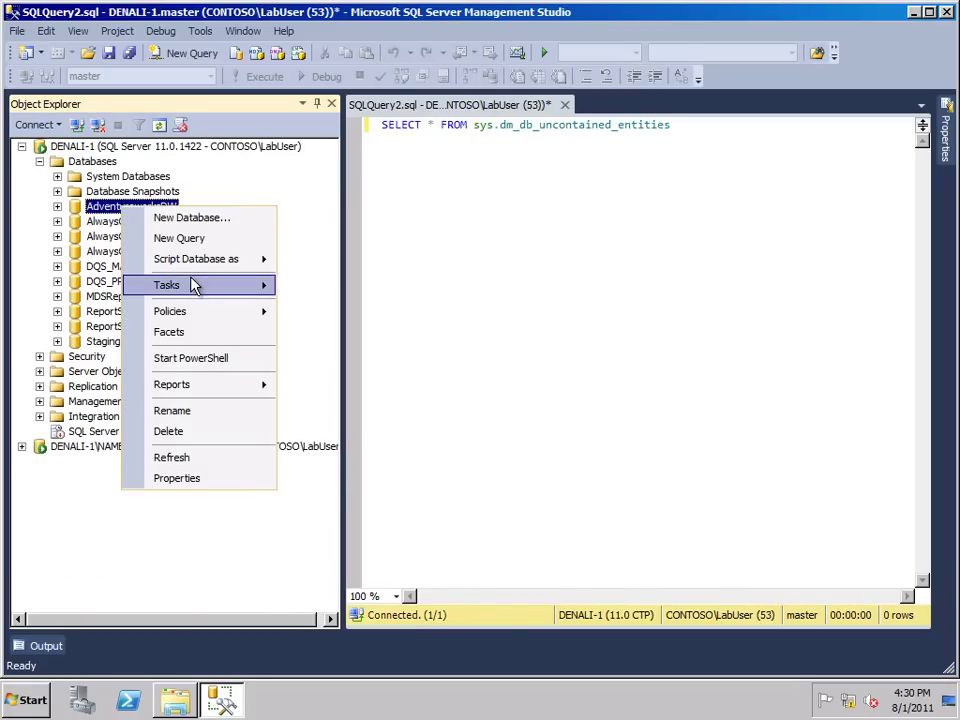
mouse_move(193, 285)
left_click(354, 388)
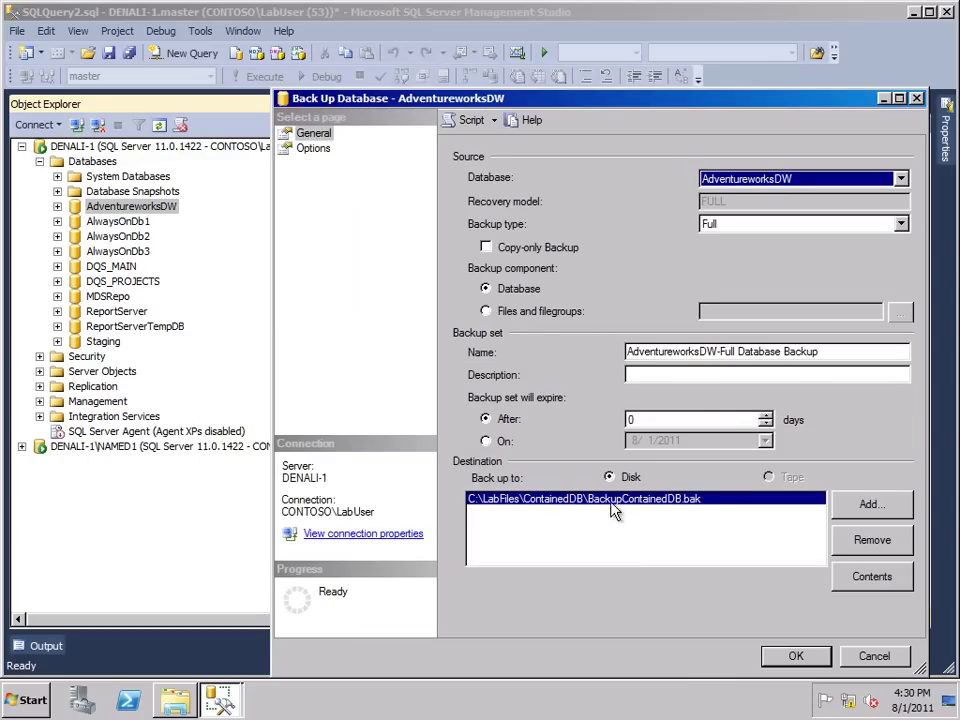
left_click(790, 658)
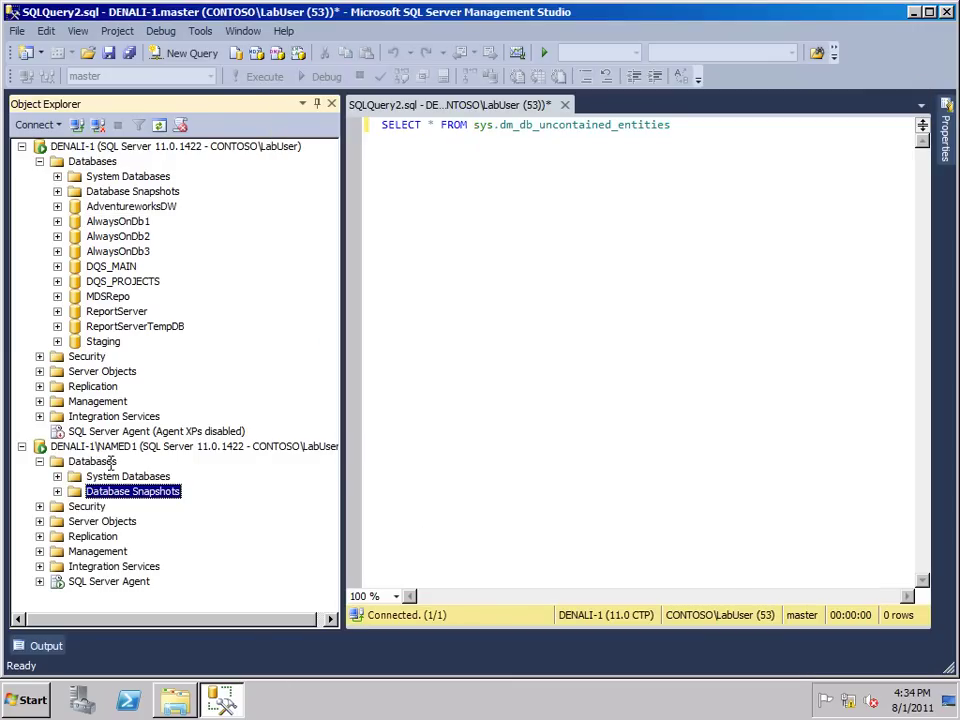
Start a NAMED1 database restore using C:\LabFiles\ContainedDB\BackupContainedDB.bak as the backup device
right_click(104, 462)
left_click(198, 524)
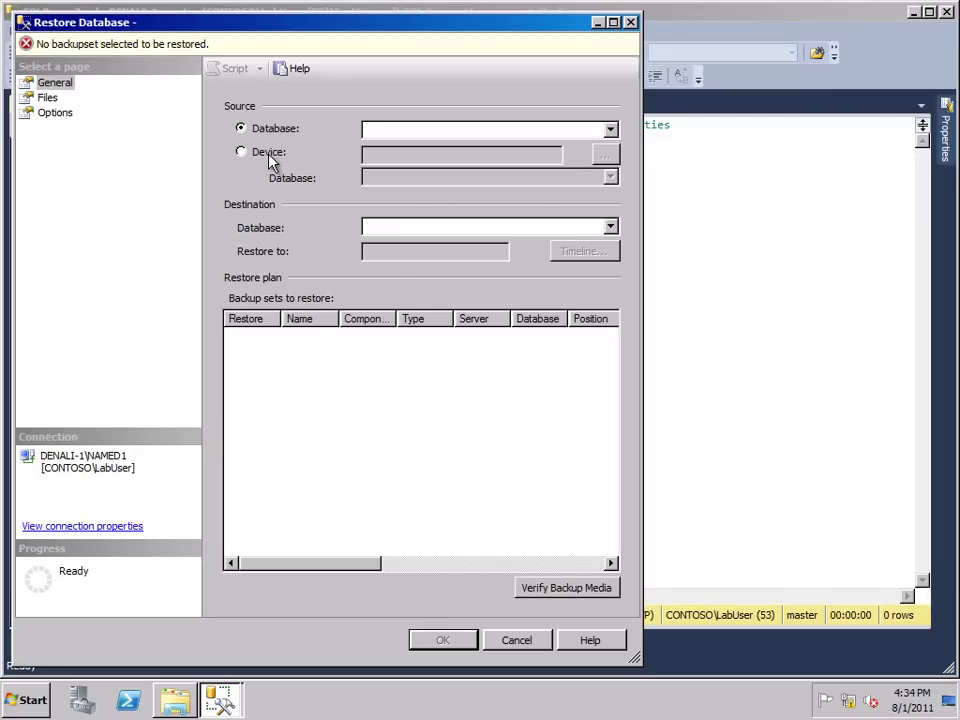
left_click(266, 153)
left_click(605, 156)
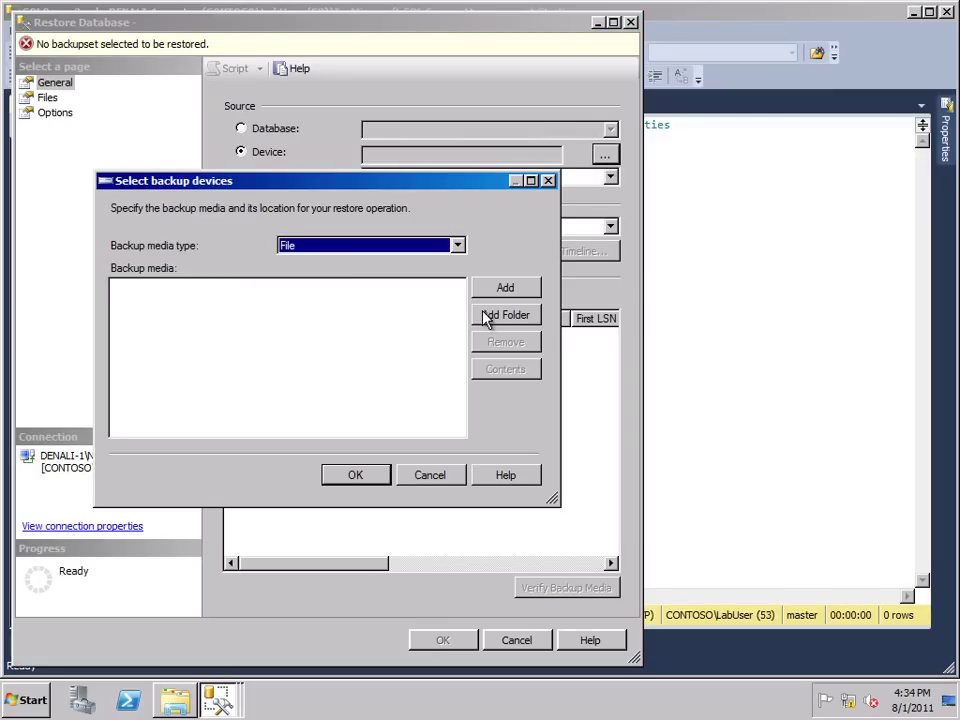
left_click(505, 289)
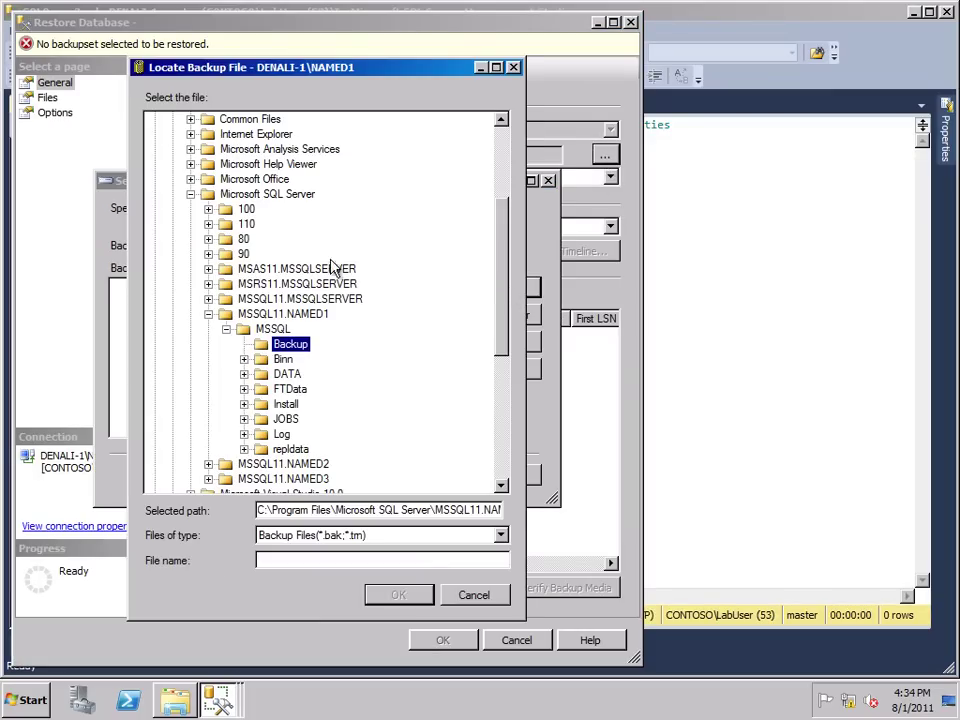
left_click(190, 189)
scroll(247, 230, "up", 4)
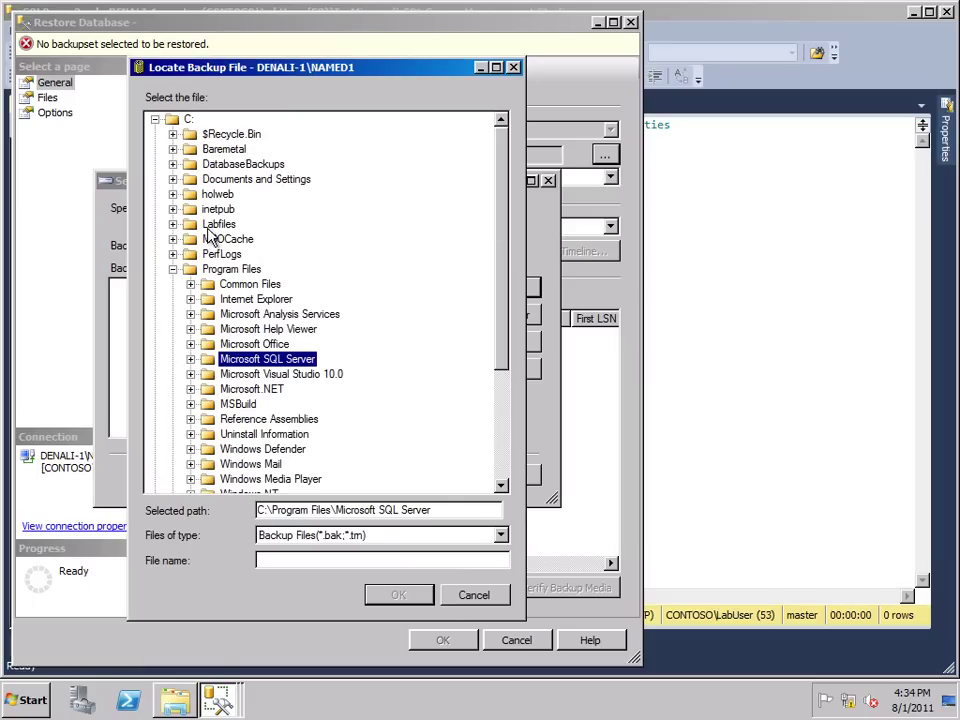
double_click(216, 224)
double_click(245, 270)
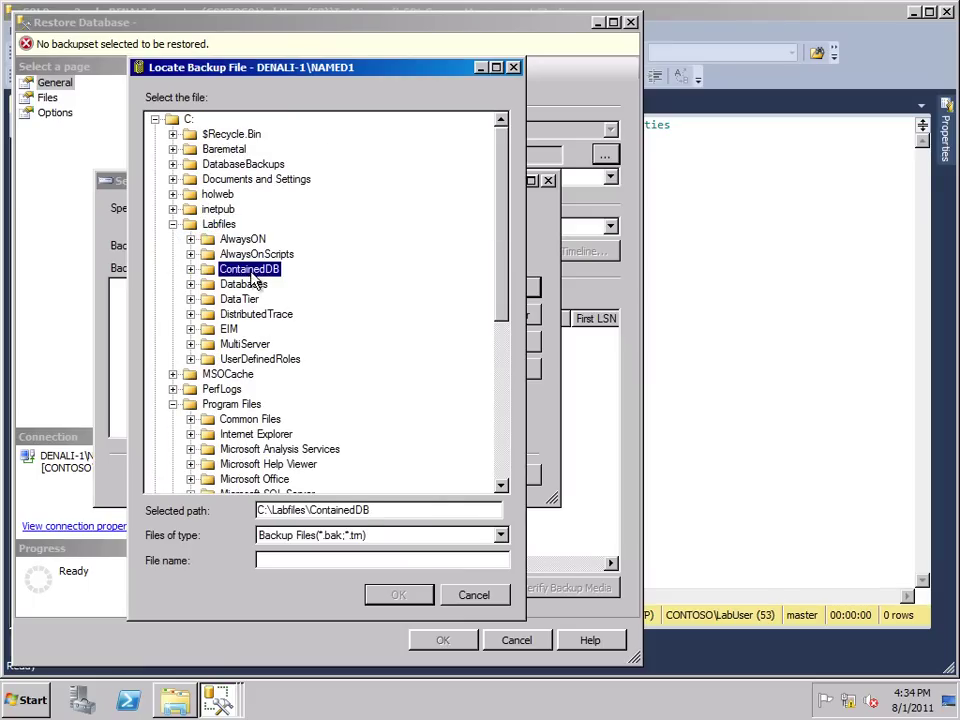
left_click(295, 329)
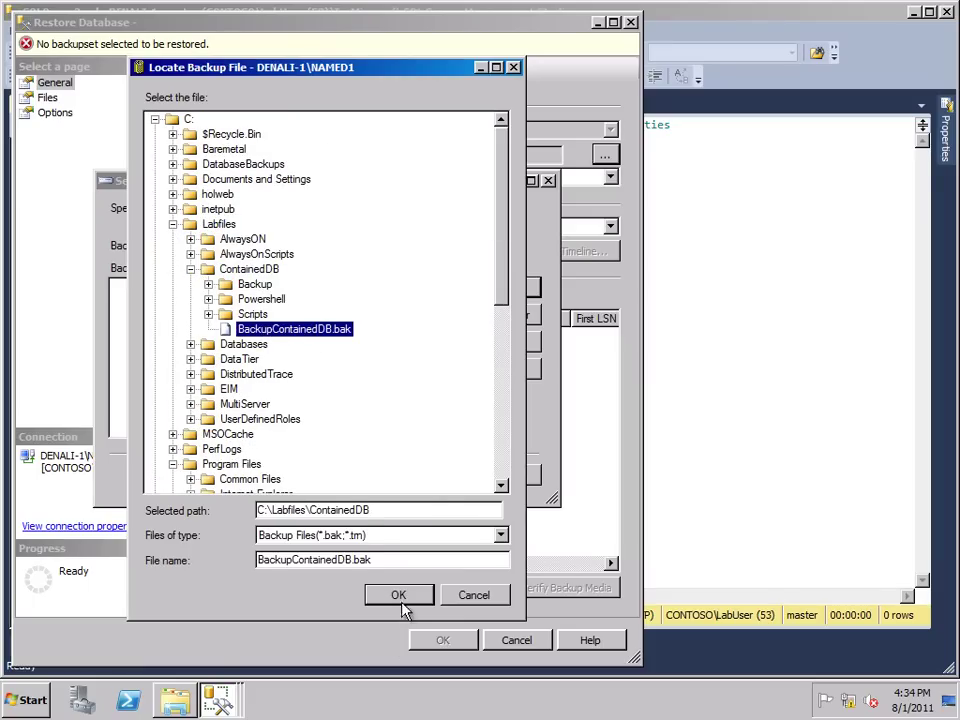
left_click(400, 598)
left_click(370, 480)
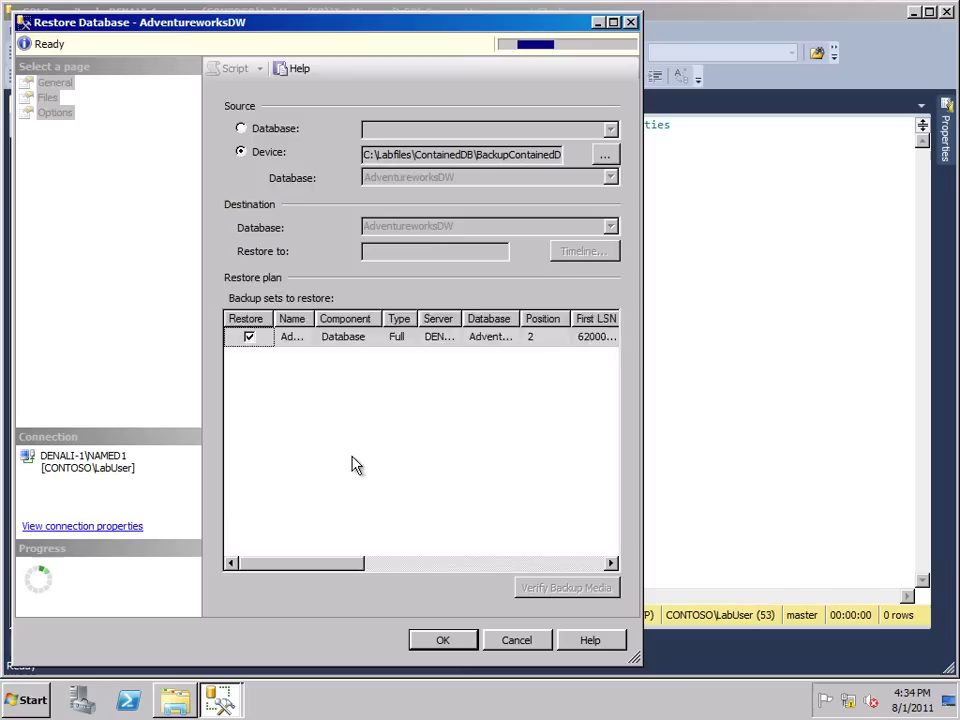
Relocate all database files to NAMED1's data folder and run the AdventureworksDW restore
left_click(47, 97)
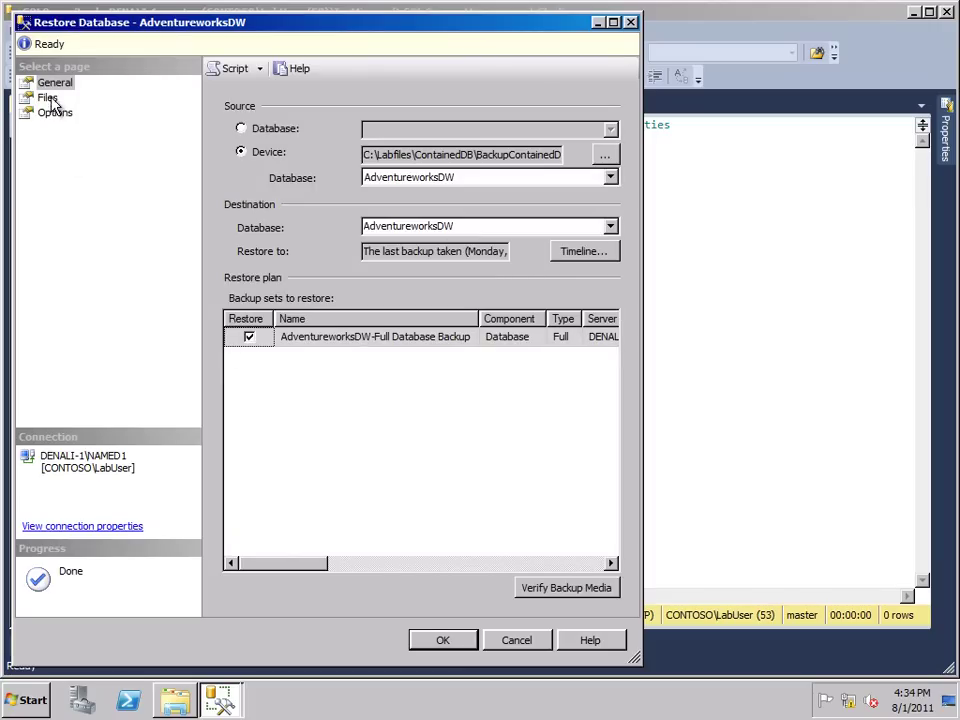
left_click(285, 138)
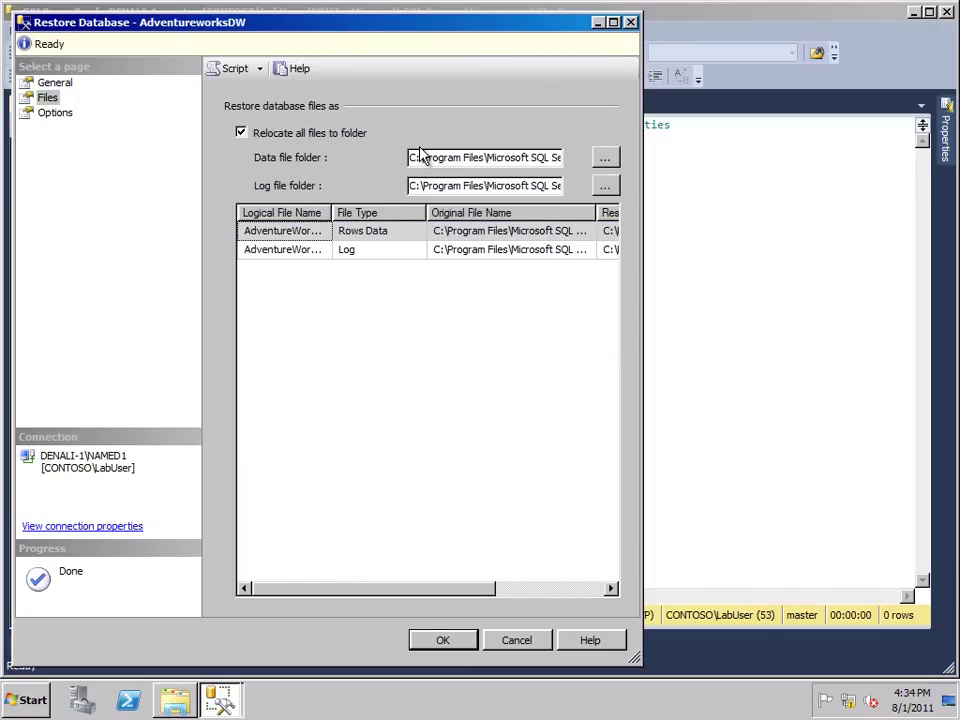
left_click_drag(530, 157, 628, 160)
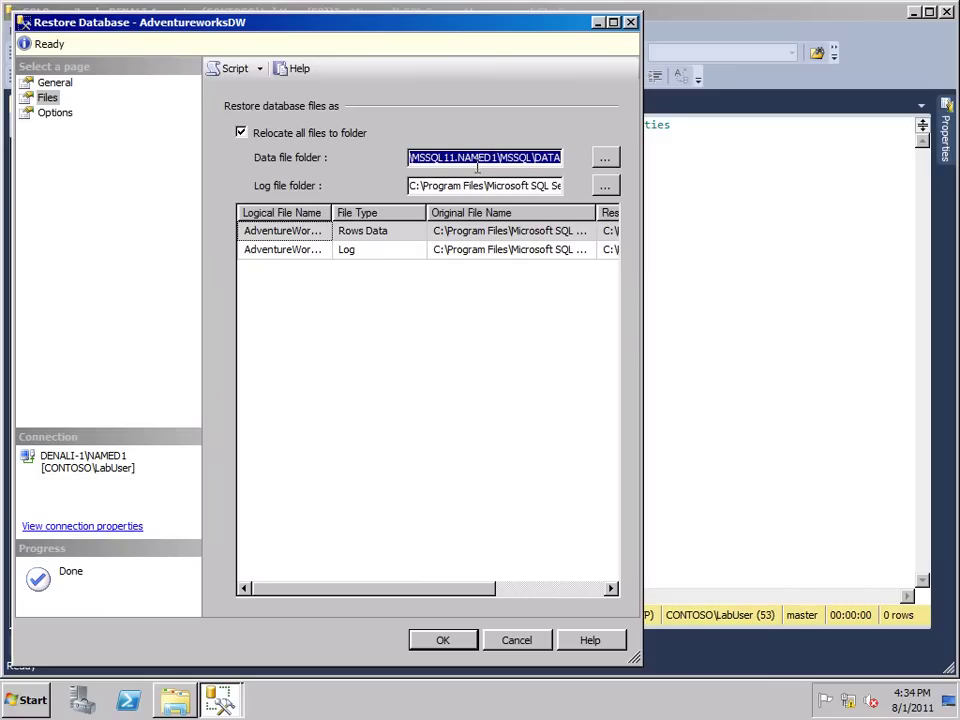
left_click(46, 86)
left_click_drag(272, 561, 338, 525)
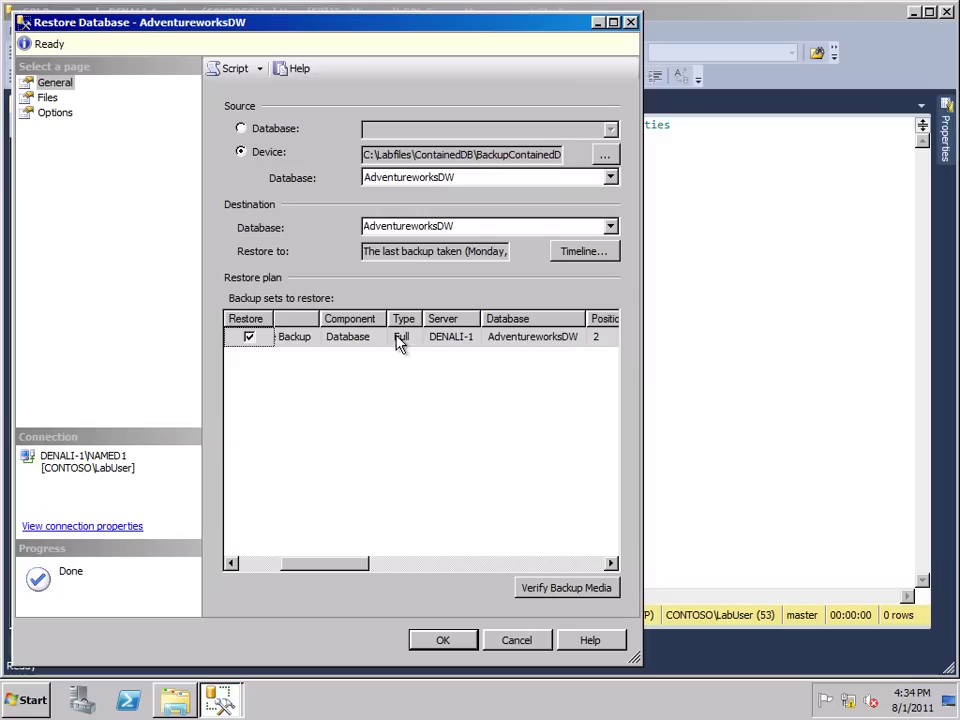
left_click_drag(351, 564, 596, 574)
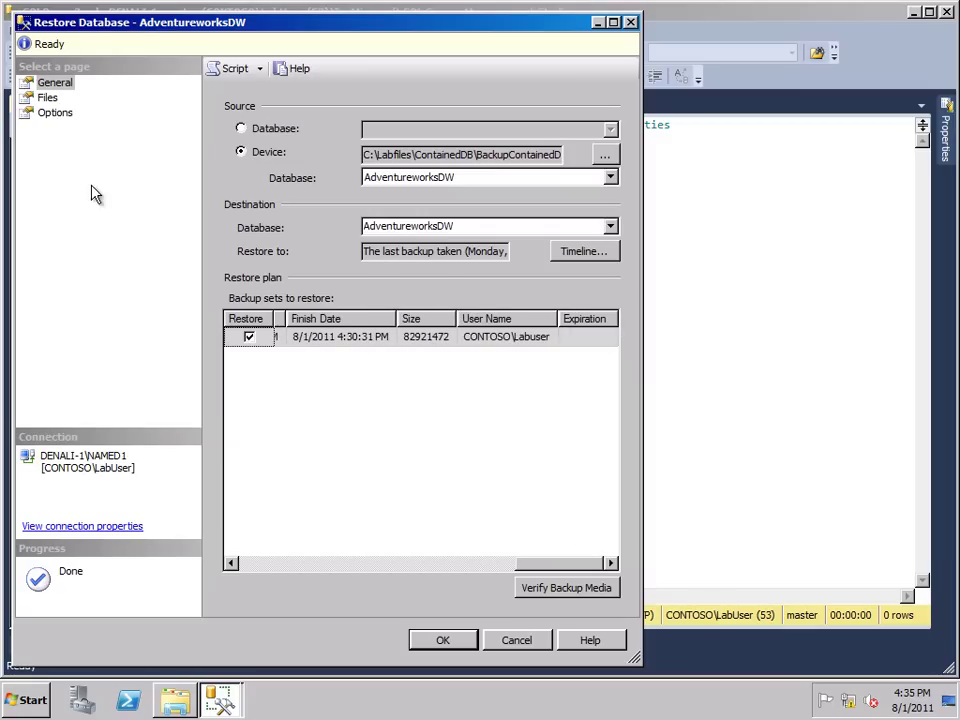
left_click(445, 641)
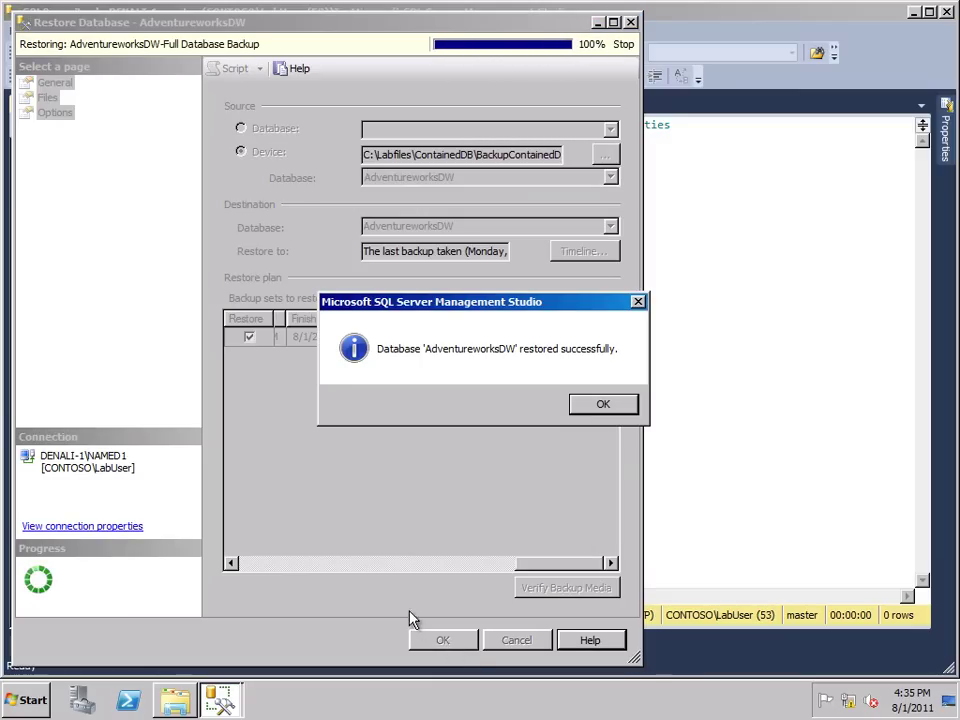
left_click(592, 408)
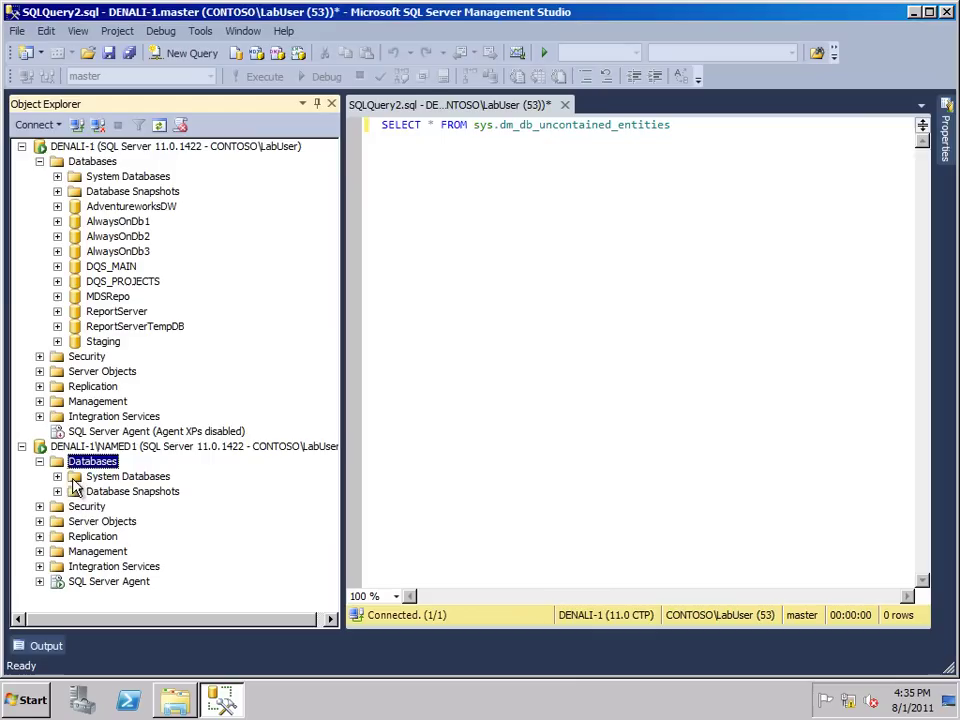
Refresh NAMED1's databases and confirm the contained user exists under AdventureworksDW > Security > Users
left_click(159, 127)
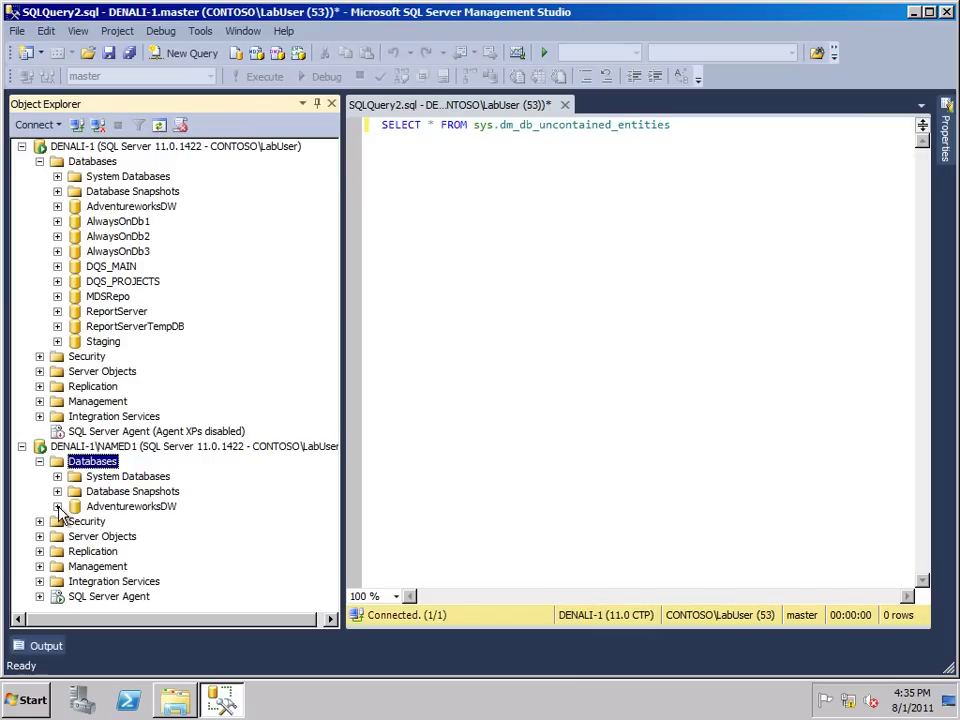
left_click(57, 506)
left_click_drag(335, 393, 328, 469)
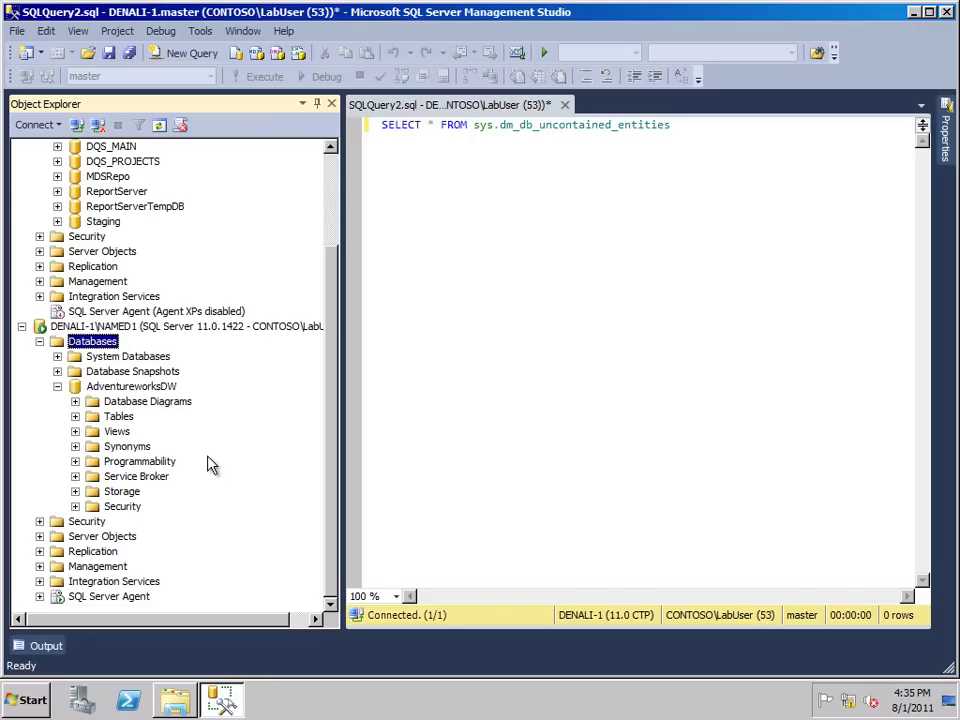
left_click(75, 506)
left_click(93, 506)
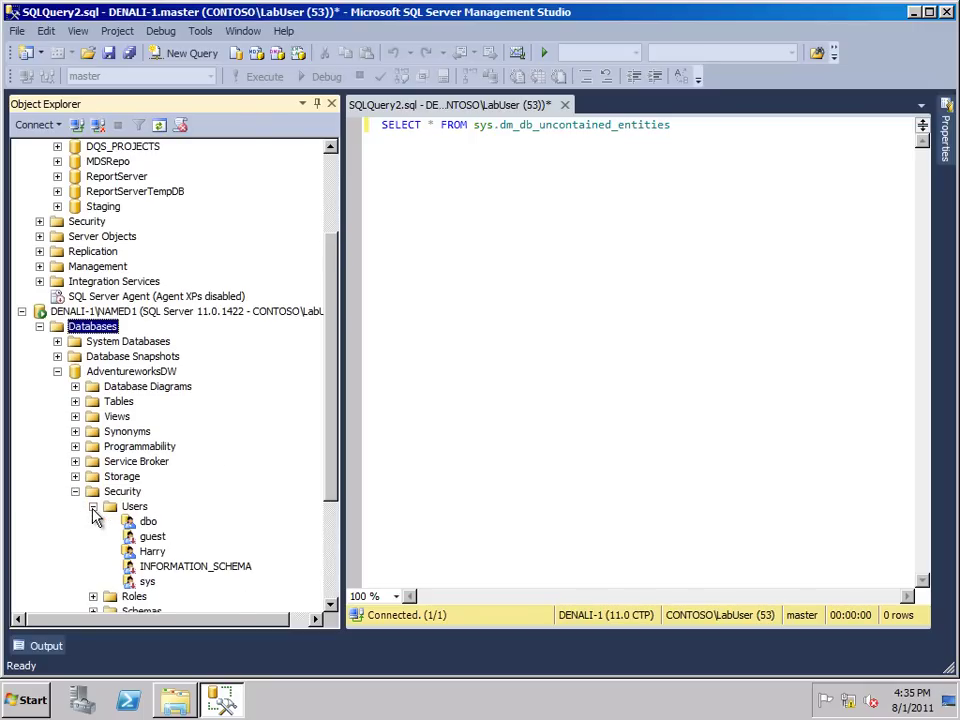
left_click(155, 552)
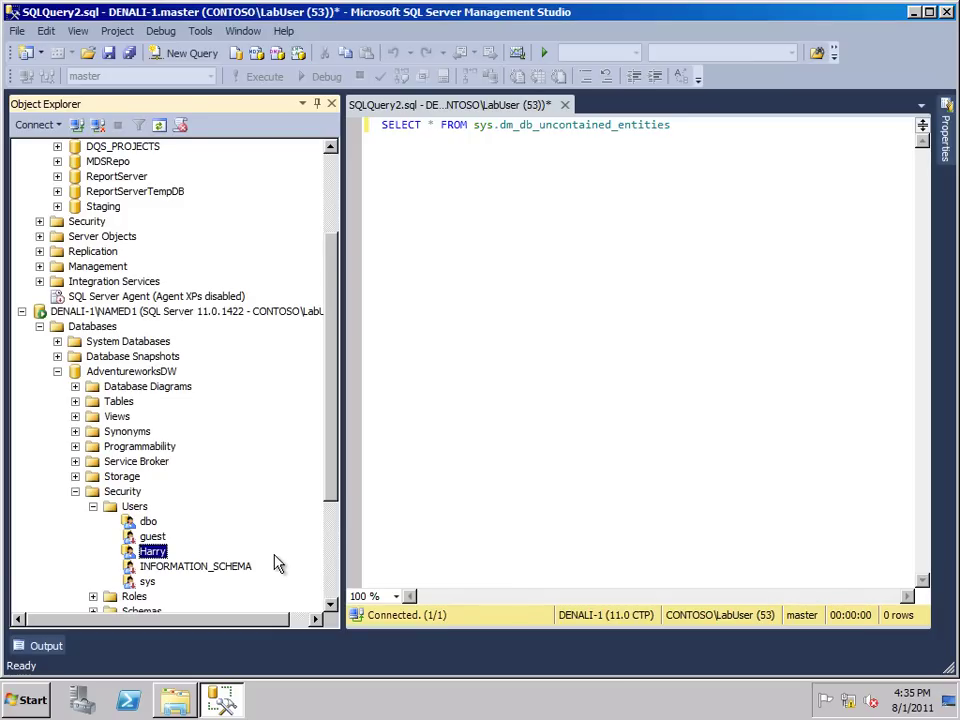
Execute the uncontained-entities query on the DENALI-1 connection
scroll(304, 249, "up", 3)
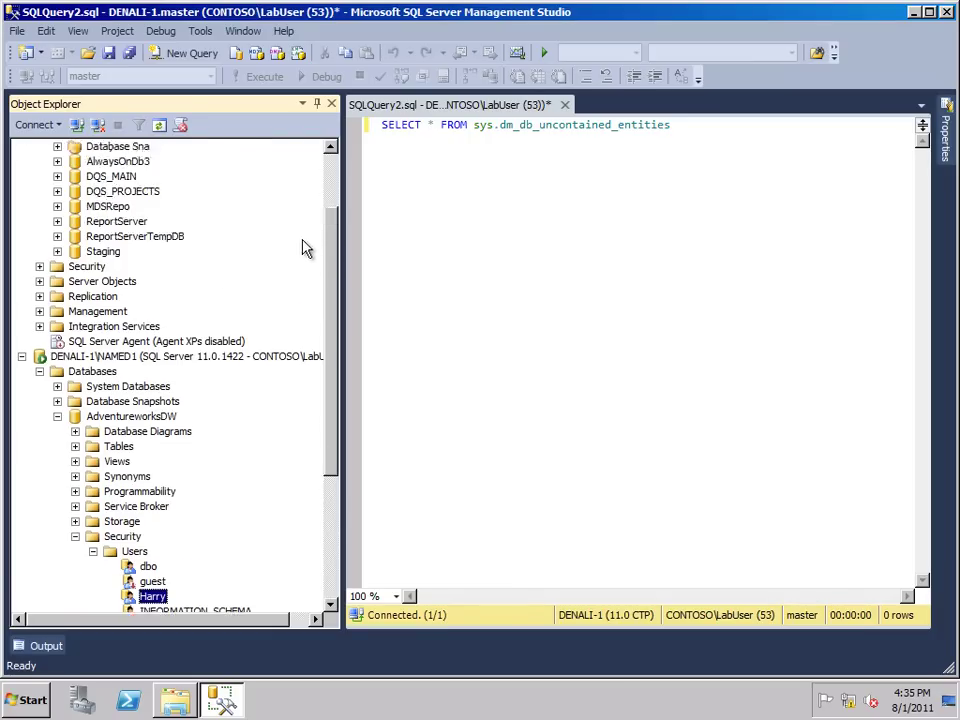
left_click(124, 148)
left_click(521, 180)
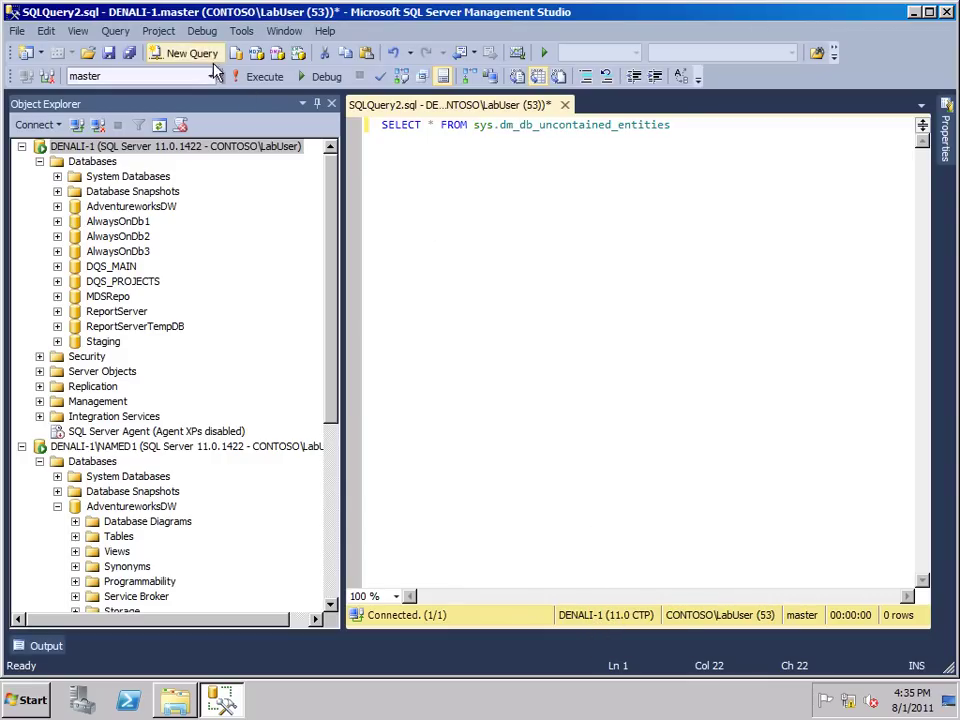
left_click_drag(473, 124, 670, 124)
left_click(619, 168)
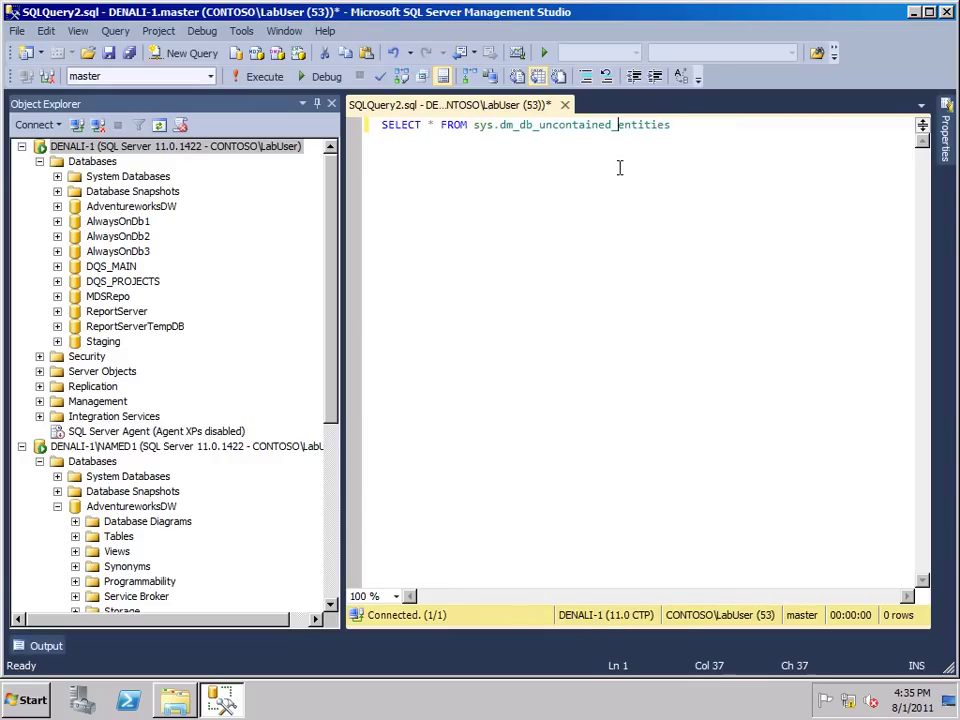
left_click(258, 77)
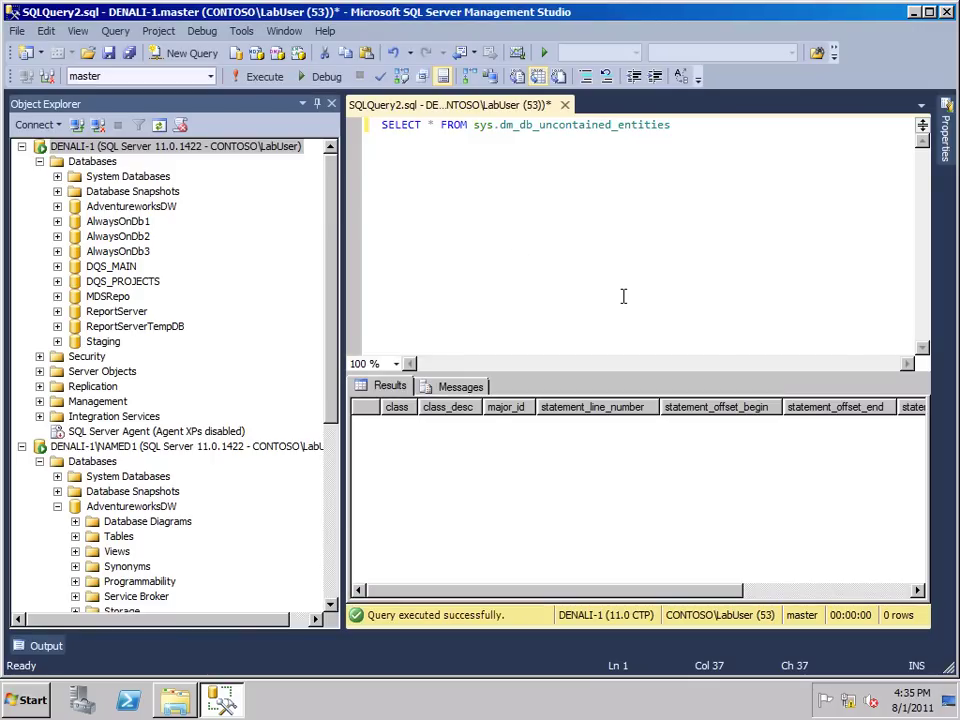